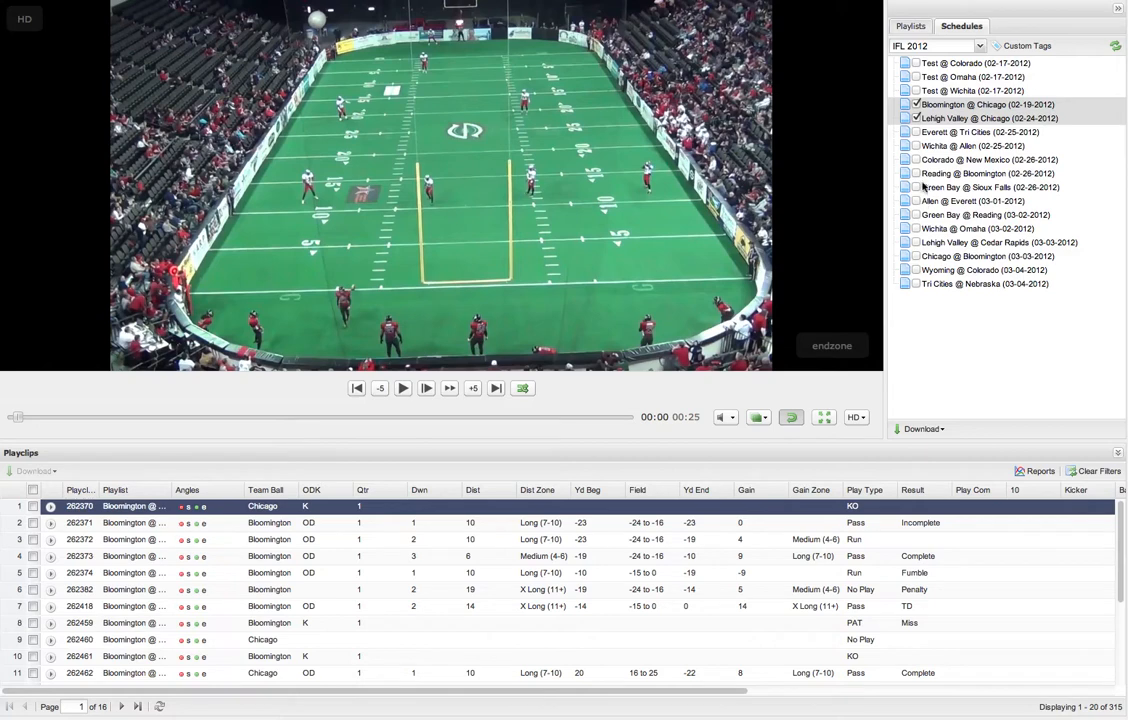
Step: Open the reports window and view the Play Type, Play Type - Yards and Play Type vs Dwns system reports
{"action": "left_click", "coordinate": [1035, 471]}
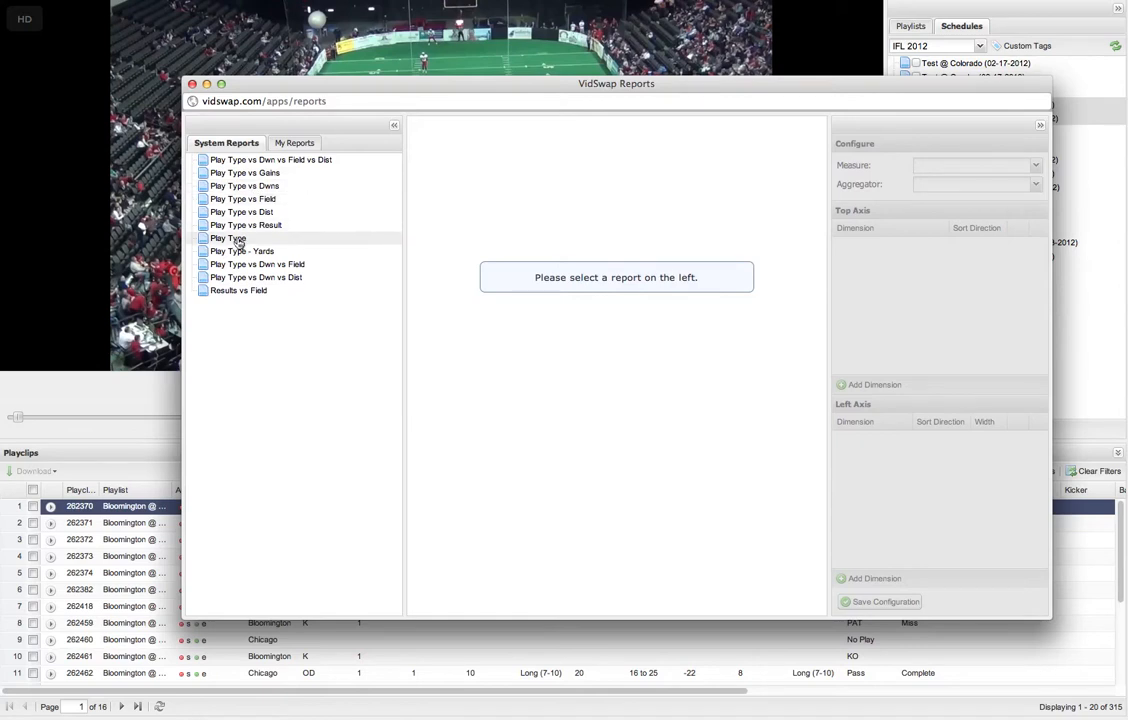
{"action": "left_click", "coordinate": [282, 145]}
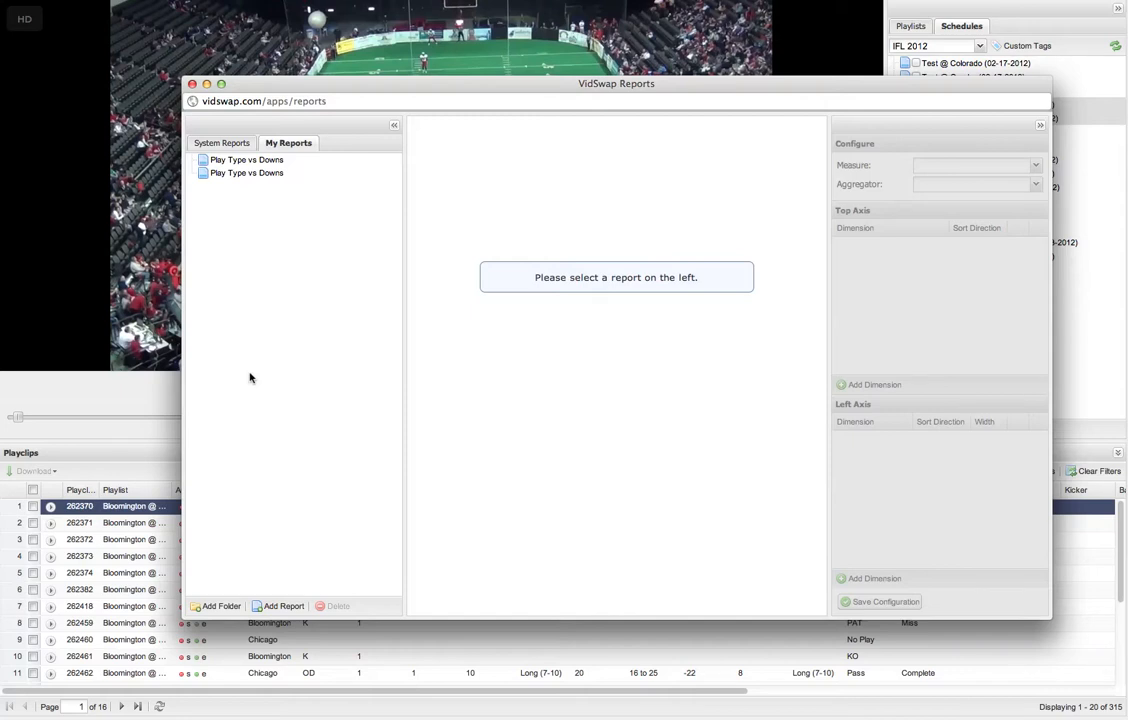
{"action": "left_click", "coordinate": [232, 146]}
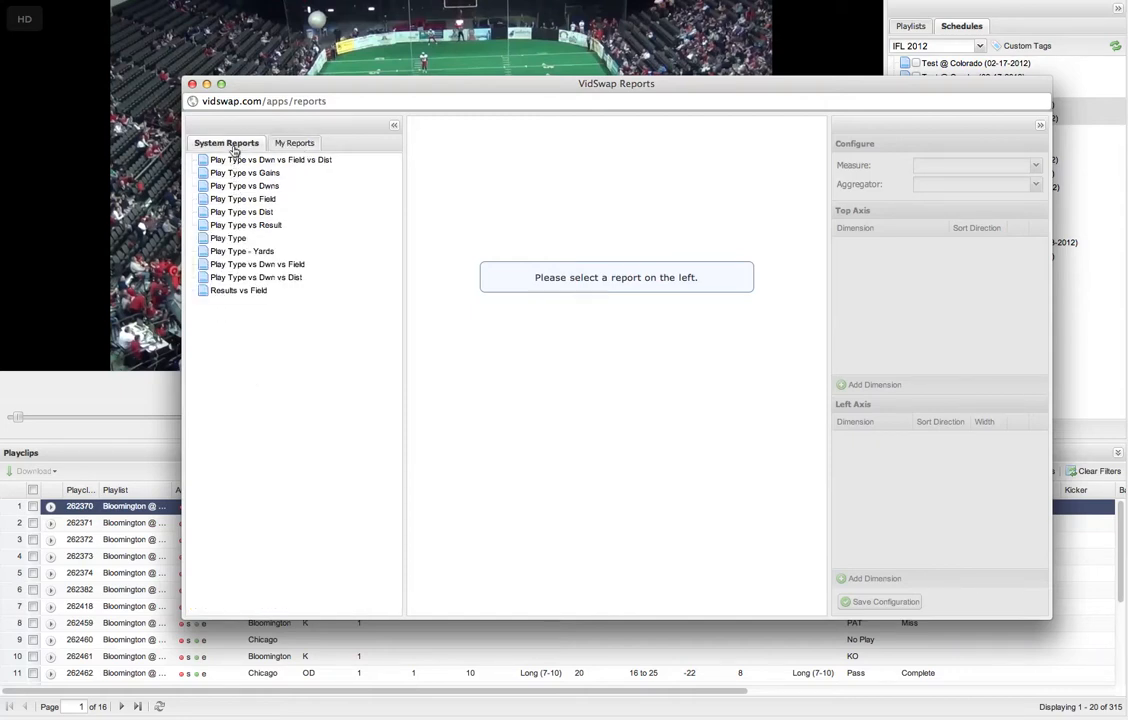
{"action": "left_click", "coordinate": [225, 241]}
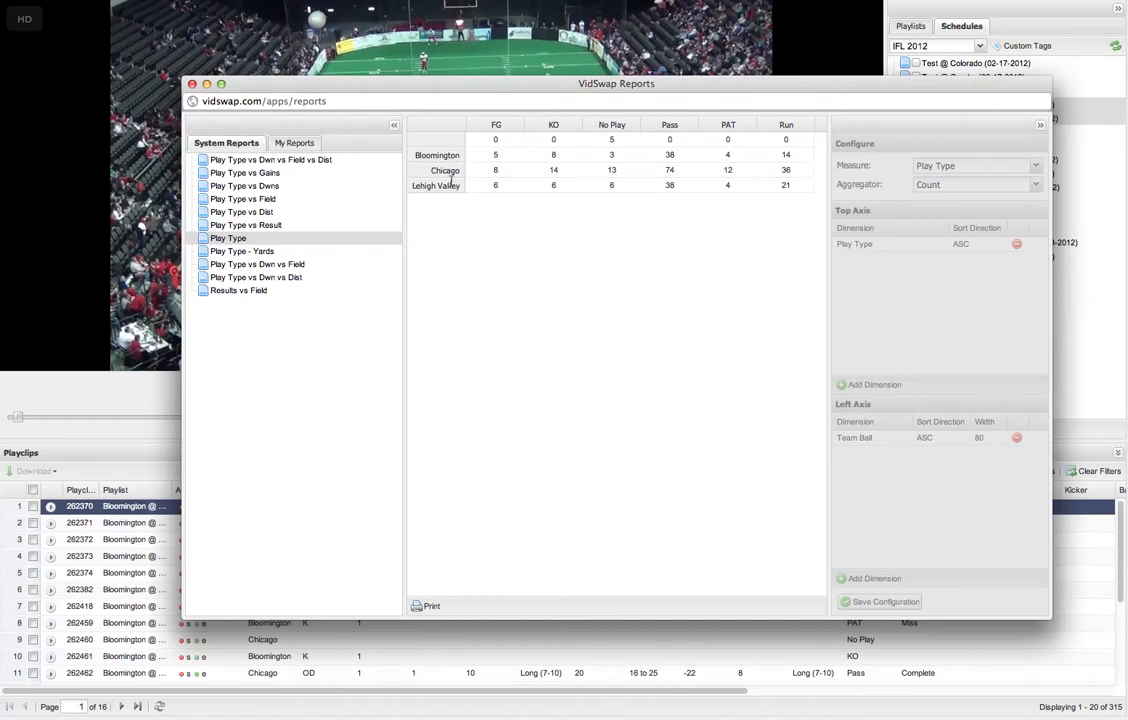
{"action": "left_click", "coordinate": [232, 254]}
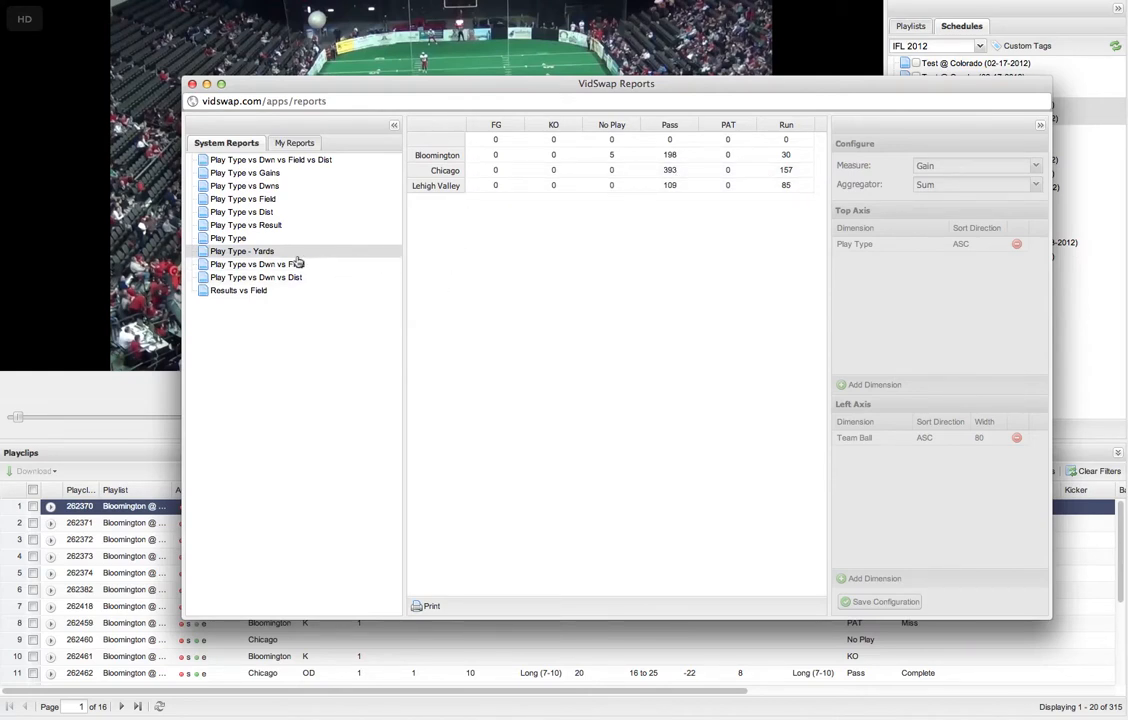
{"action": "left_click", "coordinate": [257, 187]}
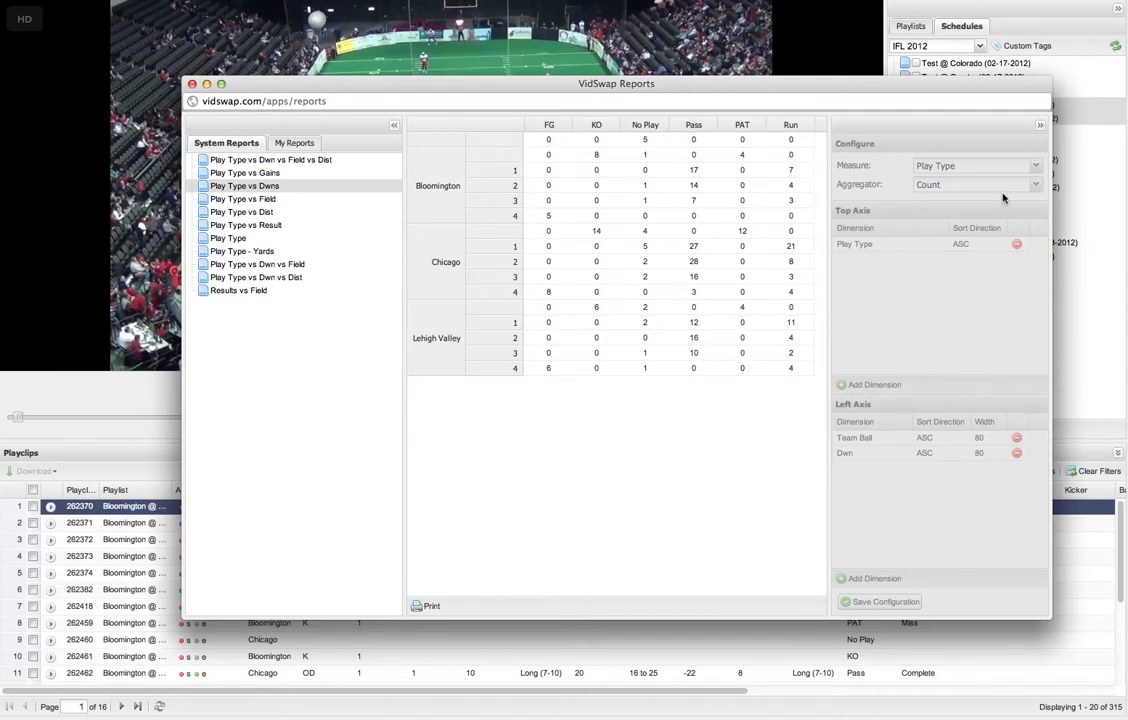
Step: Hide and restore the report configuration area, and view the first Play Type vs Downs report among the personal reports
{"action": "left_click", "coordinate": [1040, 130]}
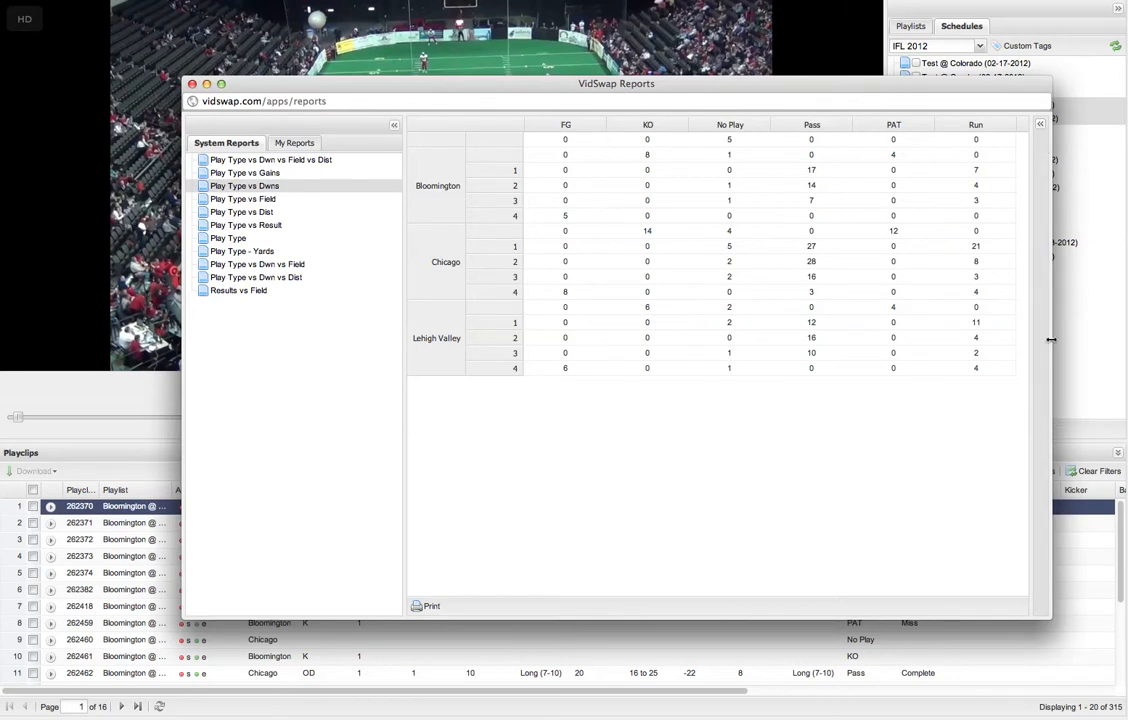
{"action": "left_click", "coordinate": [1040, 124]}
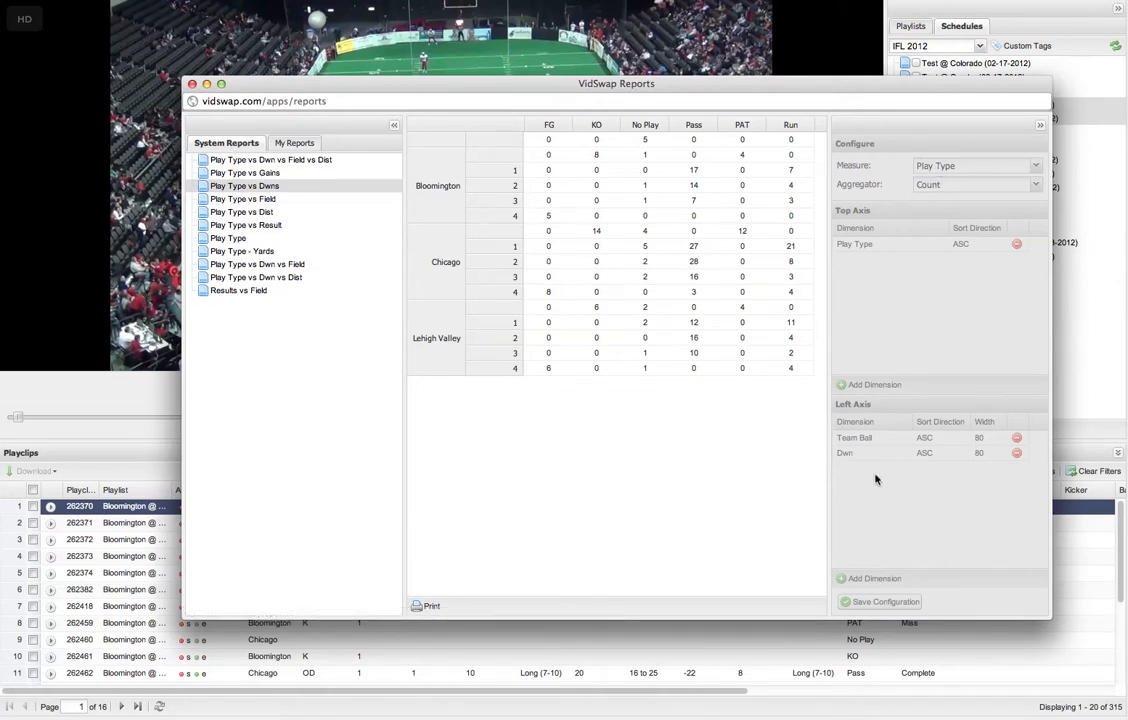
{"action": "left_click", "coordinate": [293, 144]}
{"action": "left_click", "coordinate": [246, 160]}
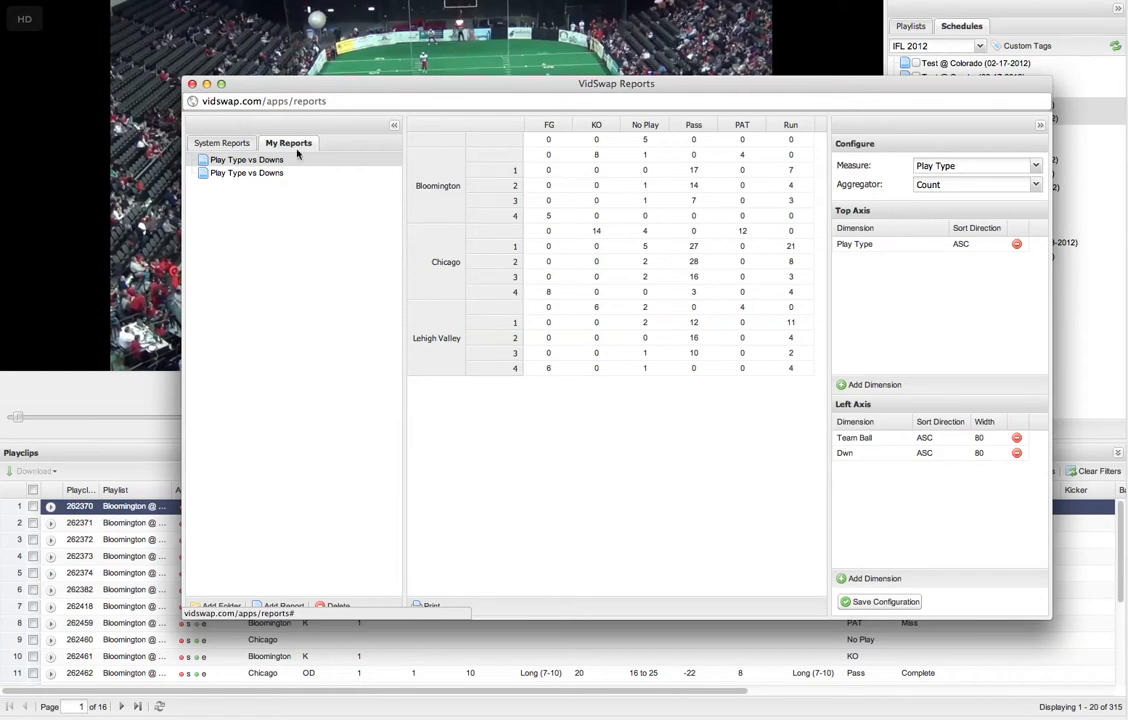
Step: View the Play Type vs Dwns system report with the configuration area hidden and the report list narrowed
{"action": "left_click", "coordinate": [231, 146]}
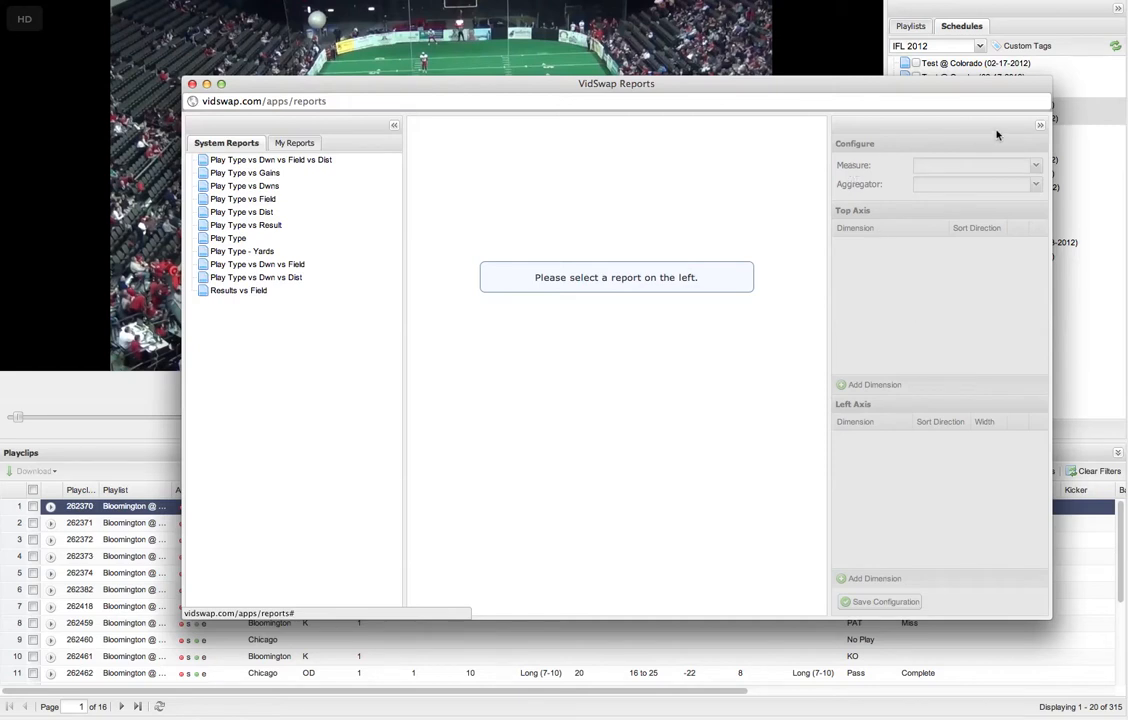
{"action": "left_click", "coordinate": [1041, 125]}
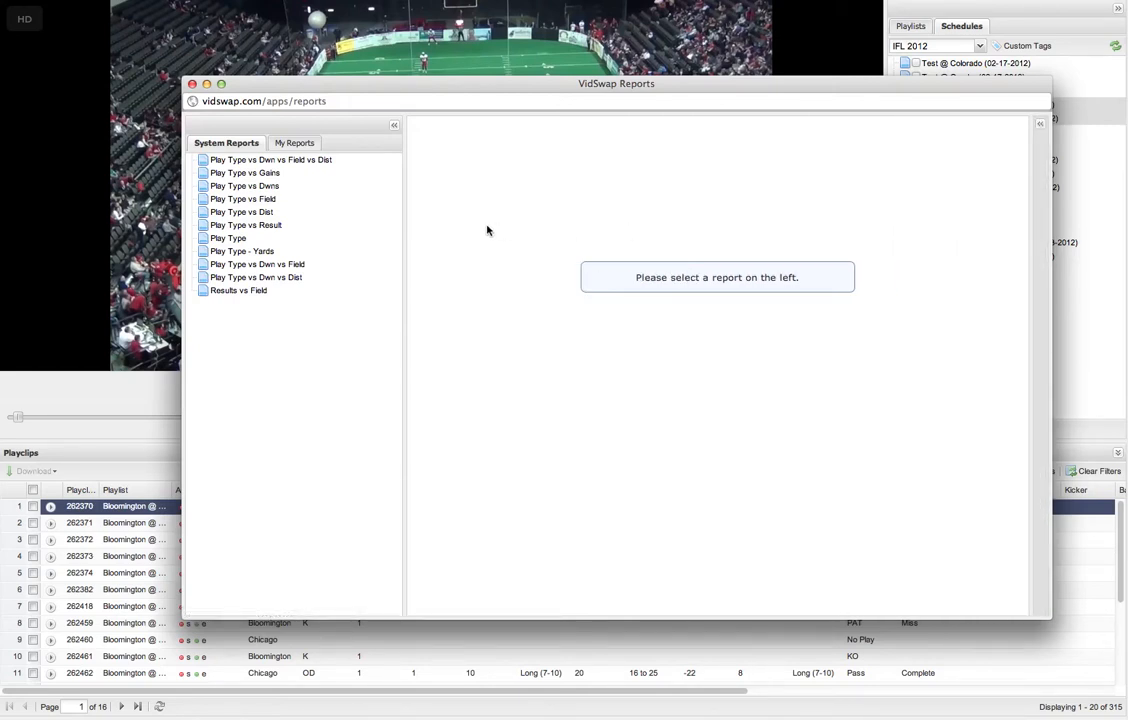
{"action": "left_click_drag", "start_coordinate": [405, 226], "coordinate": [383, 240]}
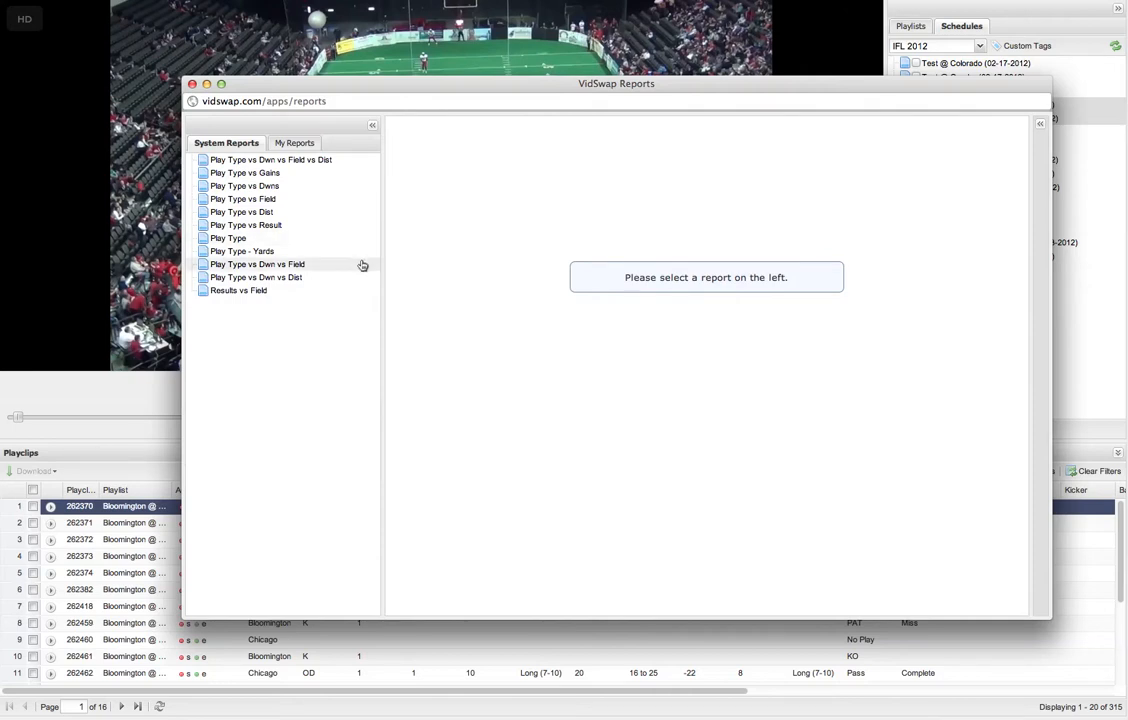
{"action": "left_click", "coordinate": [275, 188]}
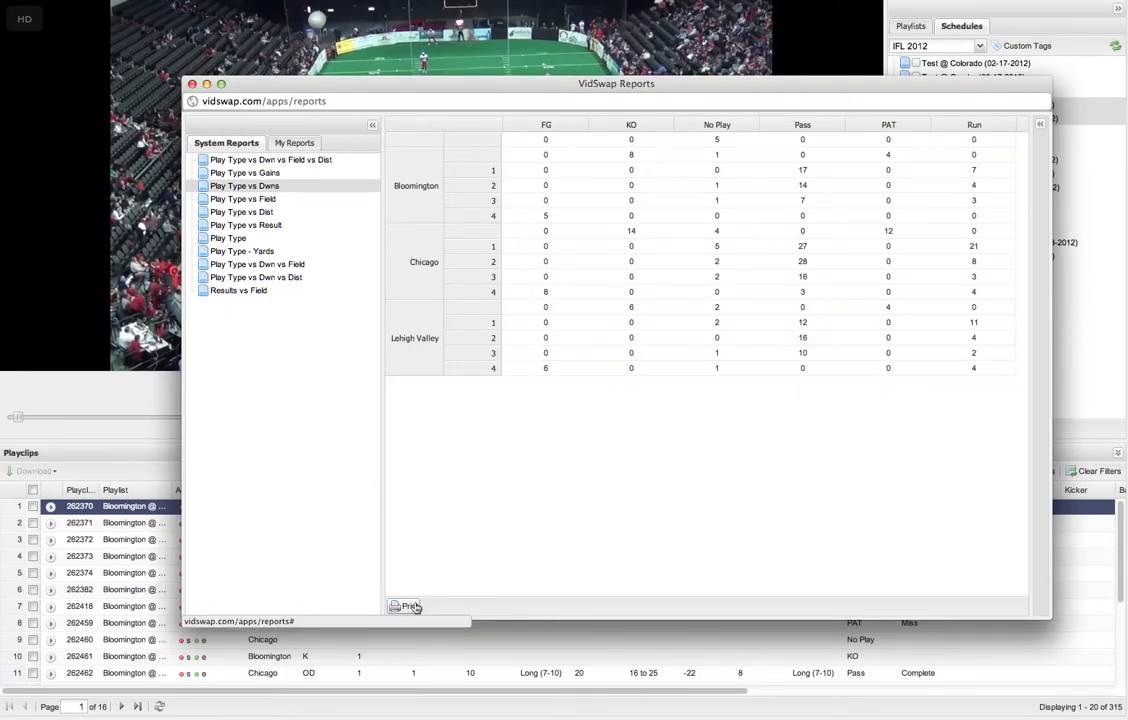
Step: Preview the Play Type vs Dwns report for printing, and close both the preview and the reports window
{"action": "left_click", "coordinate": [407, 607]}
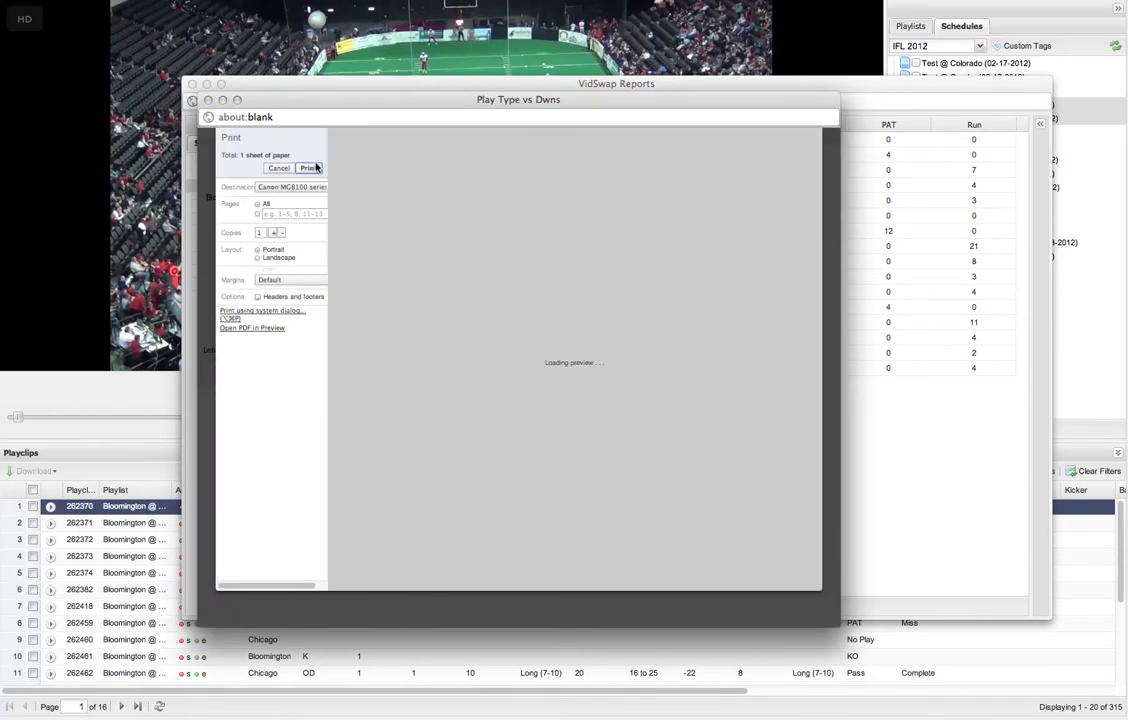
{"action": "left_click", "coordinate": [208, 100]}
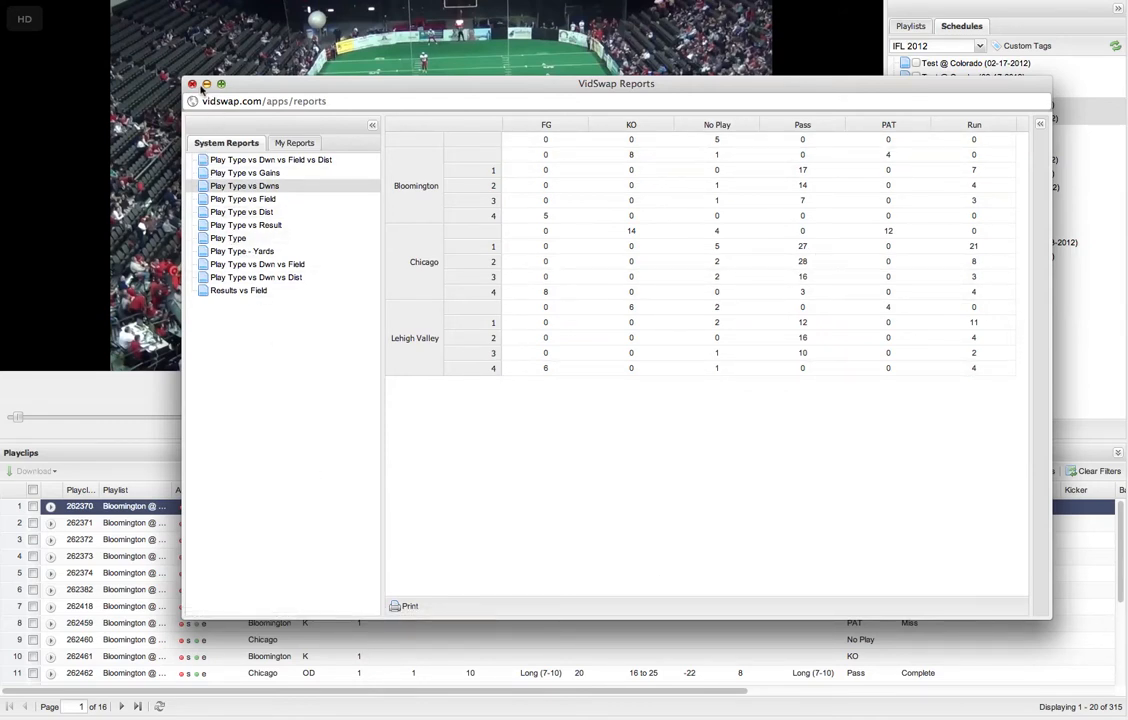
{"action": "left_click", "coordinate": [193, 85]}
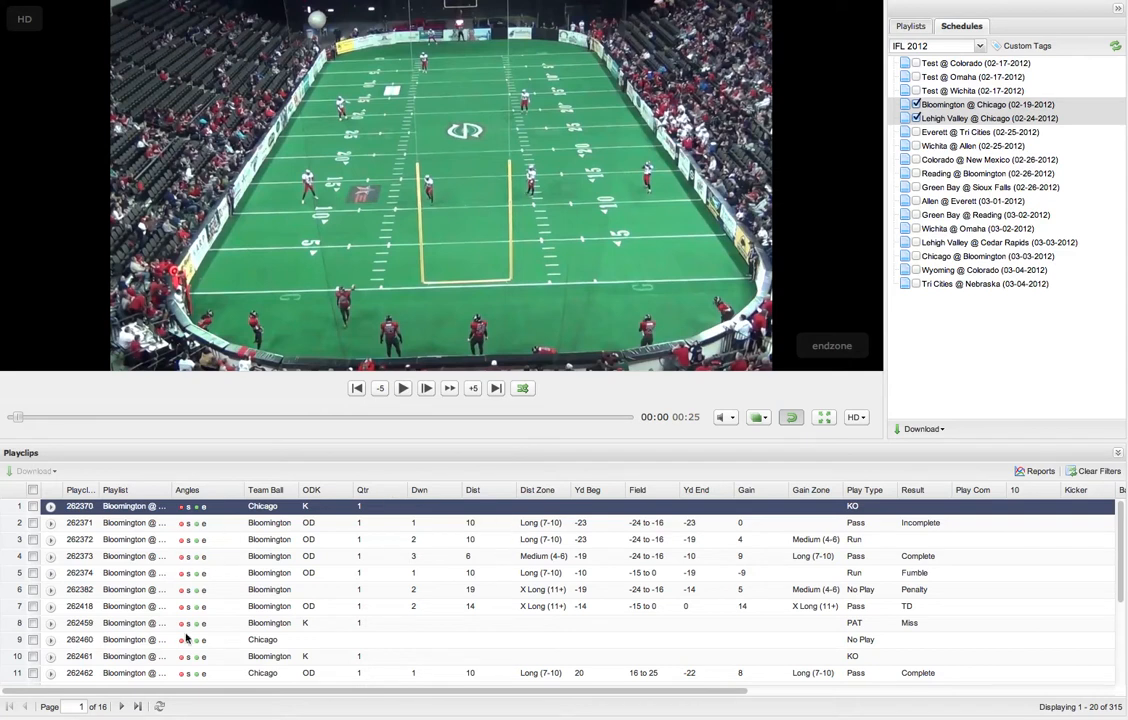
Step: Filter the playclips' Team Ball column to Chicago only, excluding Bloomington and Lehigh Valley
{"action": "left_click", "coordinate": [292, 490]}
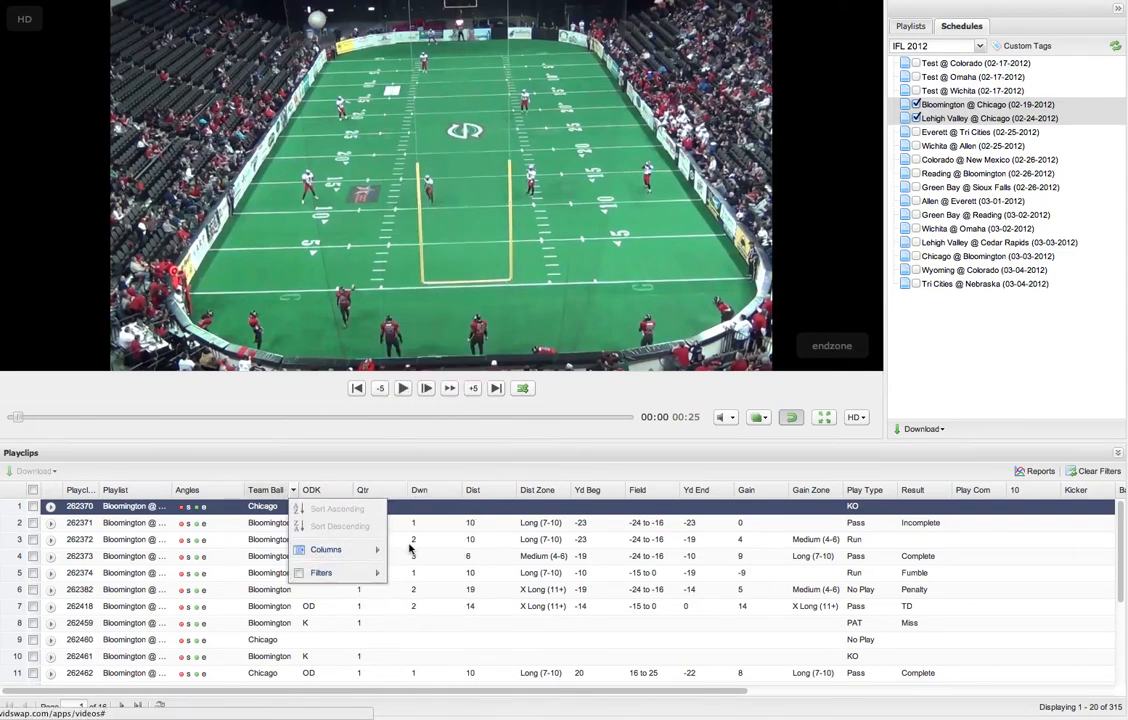
{"action": "mouse_move", "coordinate": [322, 578]}
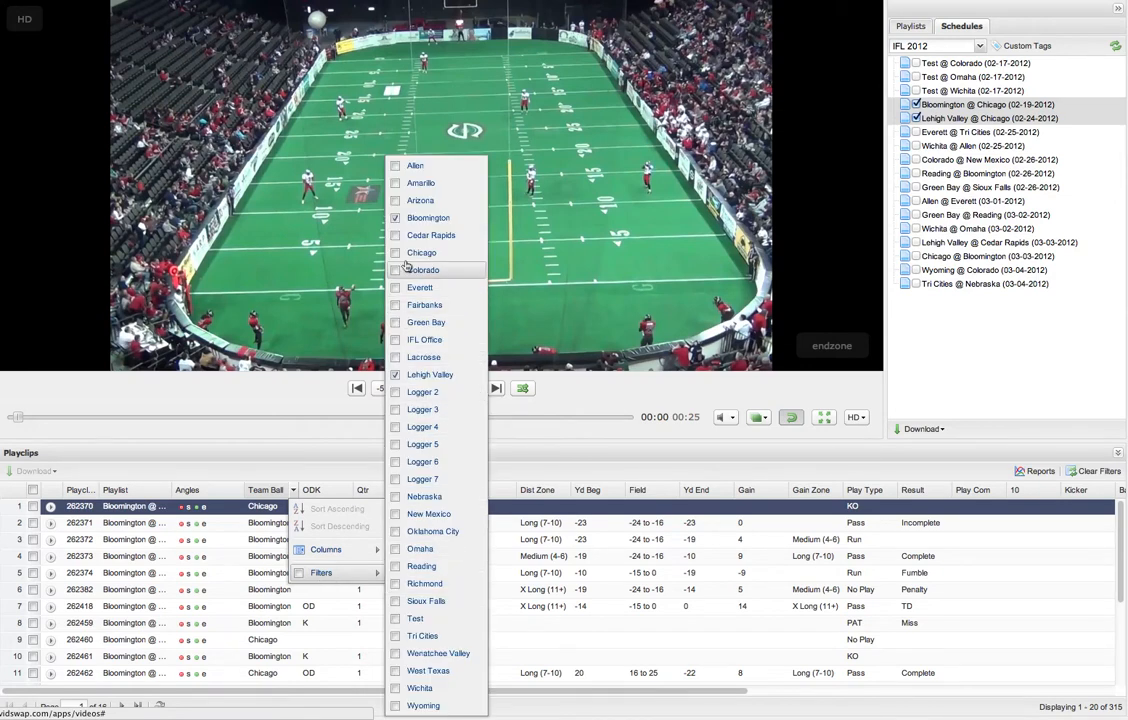
{"action": "left_click", "coordinate": [395, 217]}
{"action": "left_click", "coordinate": [395, 252]}
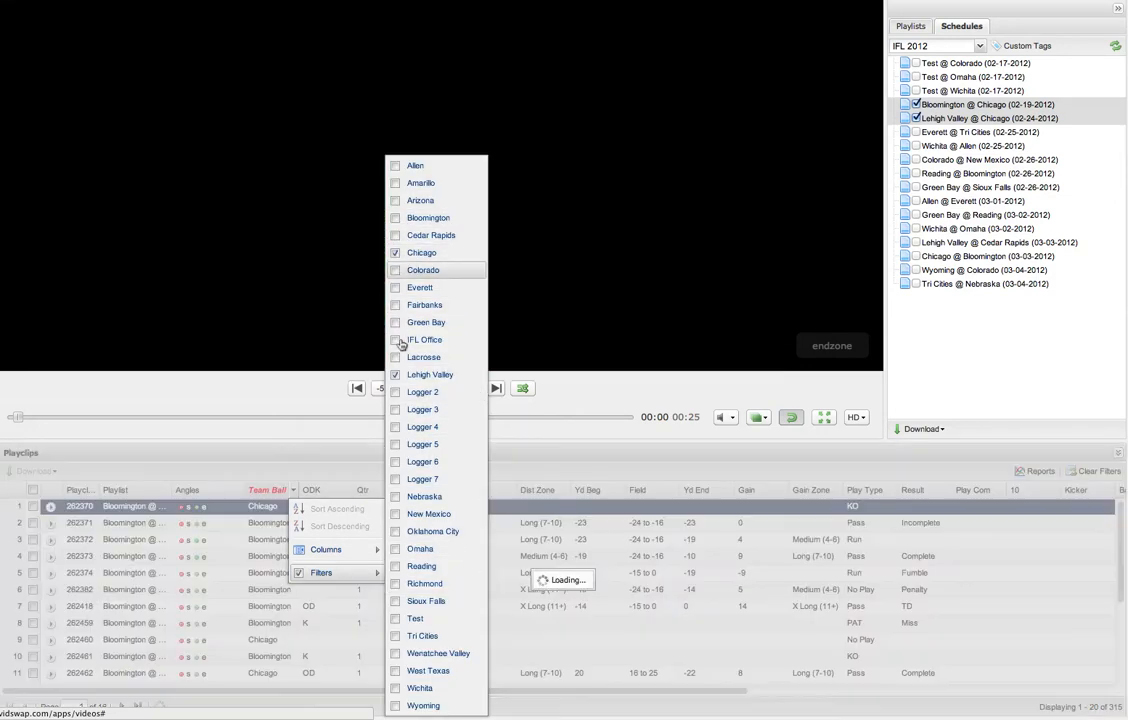
{"action": "left_click", "coordinate": [395, 375]}
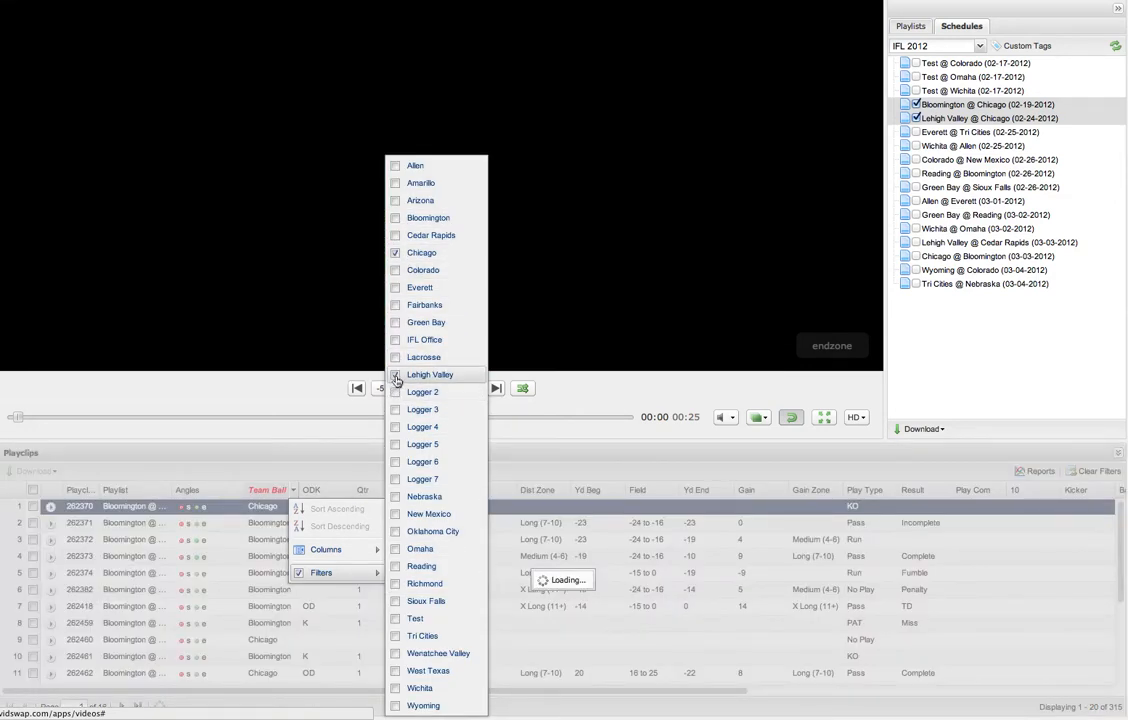
{"action": "left_click", "coordinate": [696, 461]}
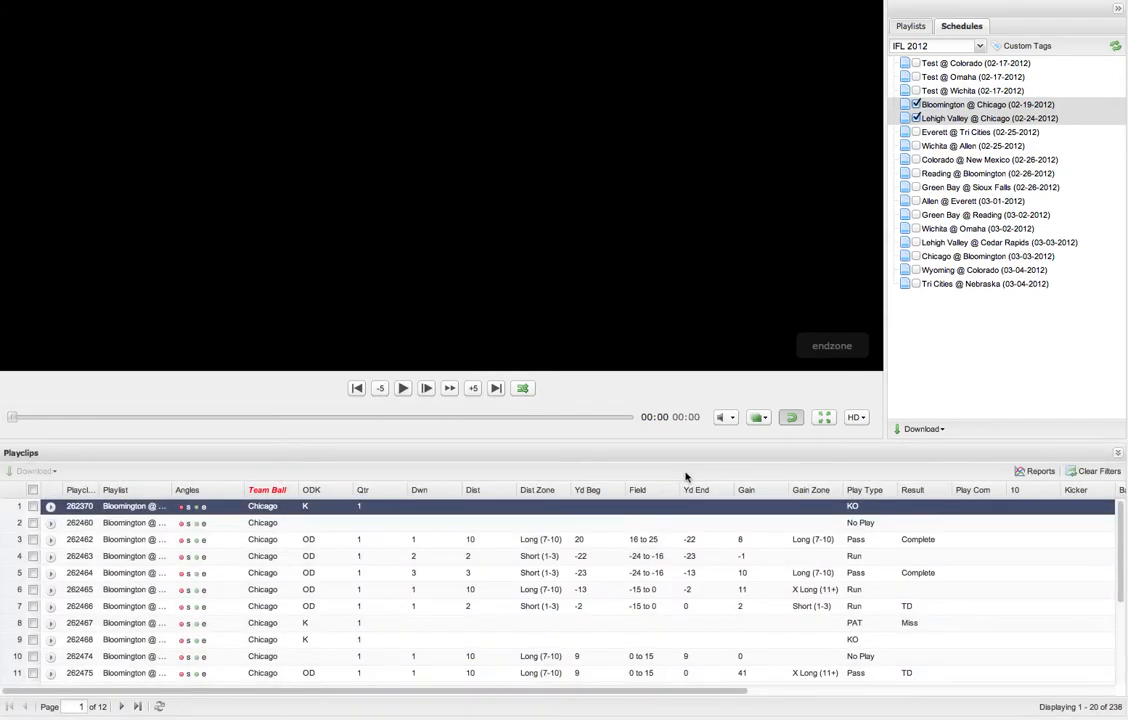
Step: Filter the playclips' Play Type column to Pass and Run plays
{"action": "left_click", "coordinate": [891, 490]}
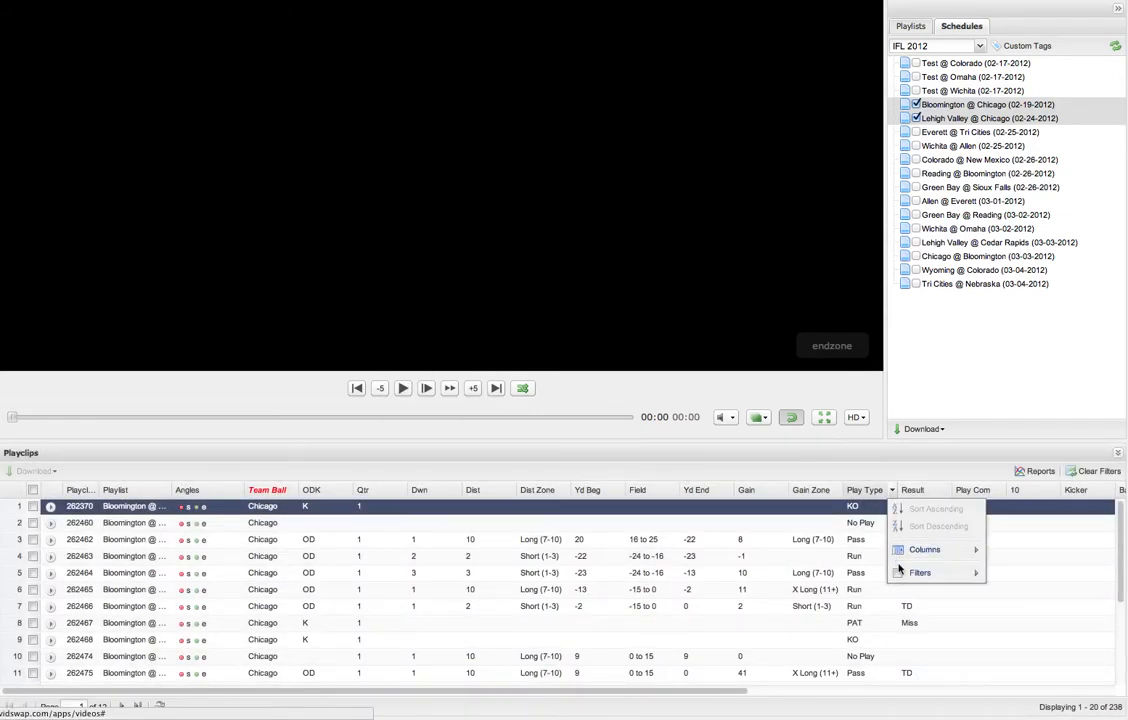
{"action": "mouse_move", "coordinate": [900, 573]}
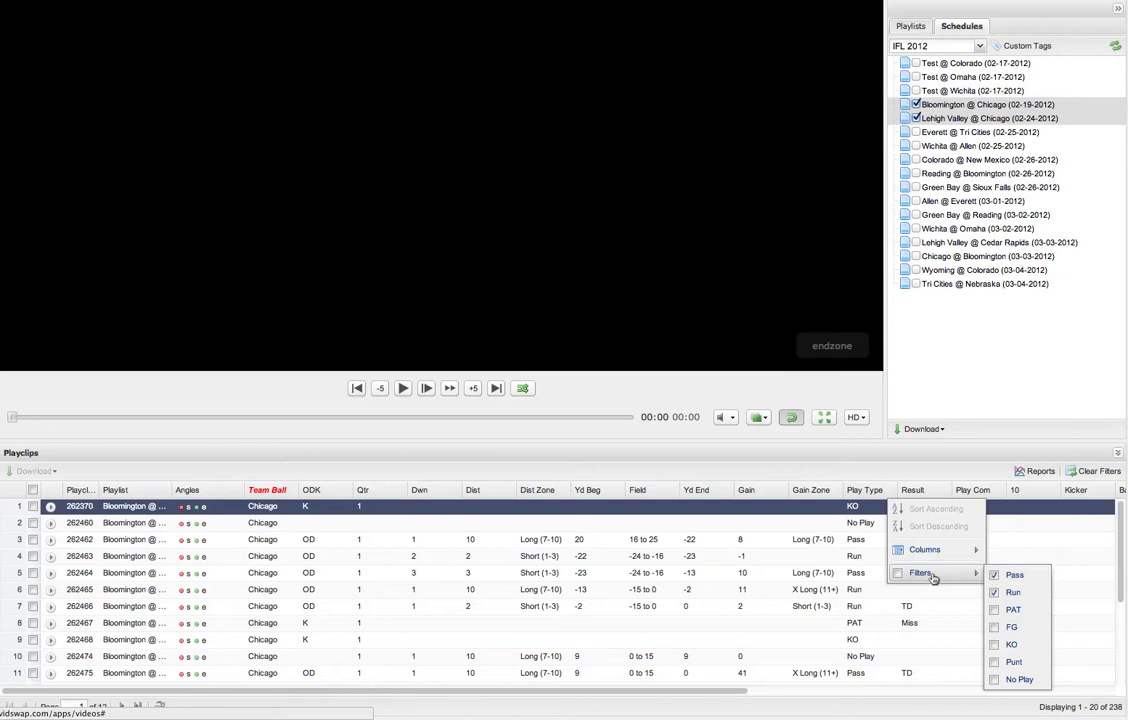
{"action": "left_click", "coordinate": [896, 573]}
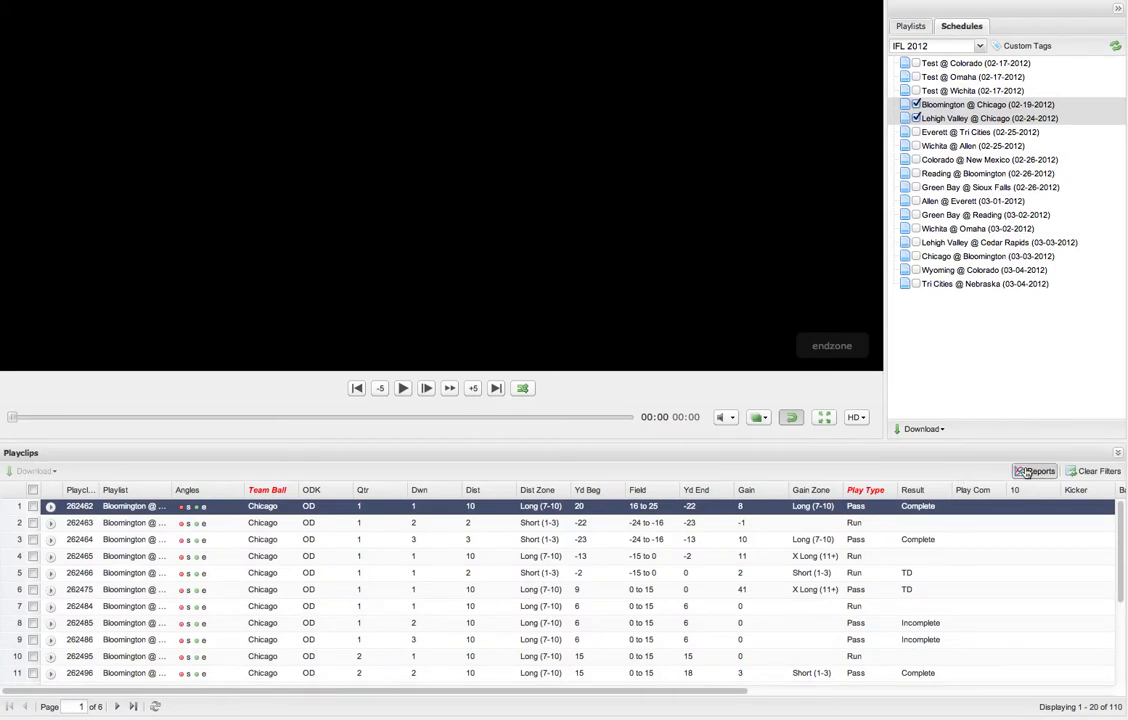
Step: Reopen the reports for the filtered clips and view the Play Type, Play Type vs Field and Play Type vs Gains system reports
{"action": "left_click", "coordinate": [1032, 471]}
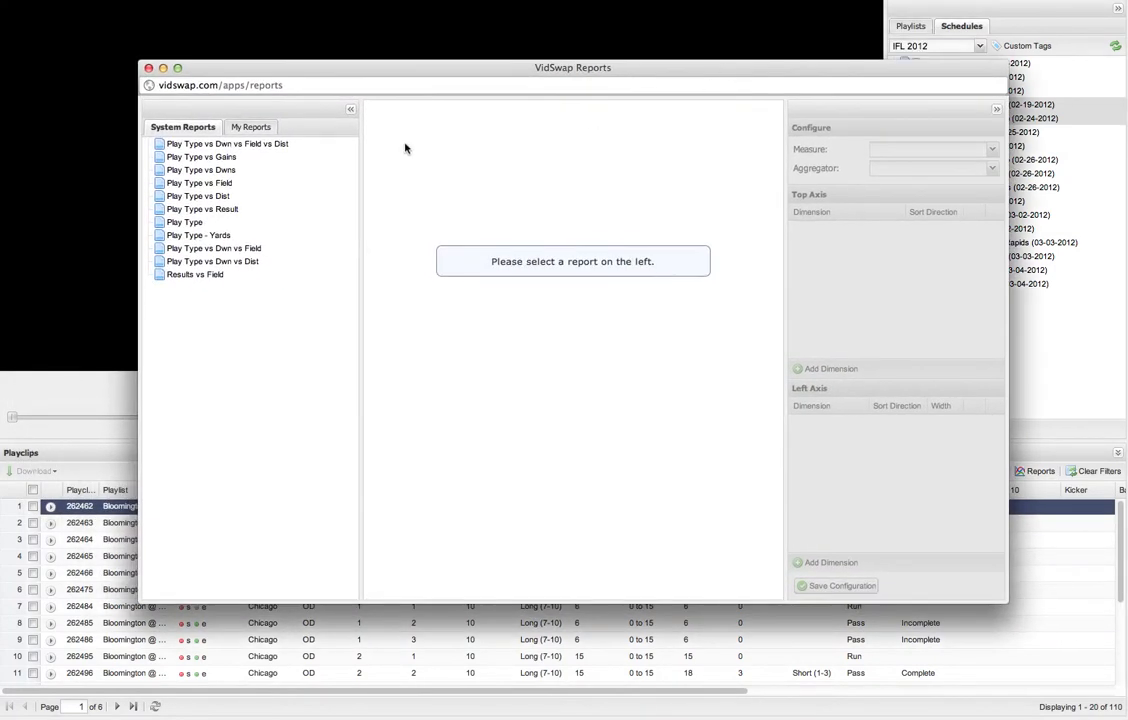
{"action": "left_click", "coordinate": [233, 224]}
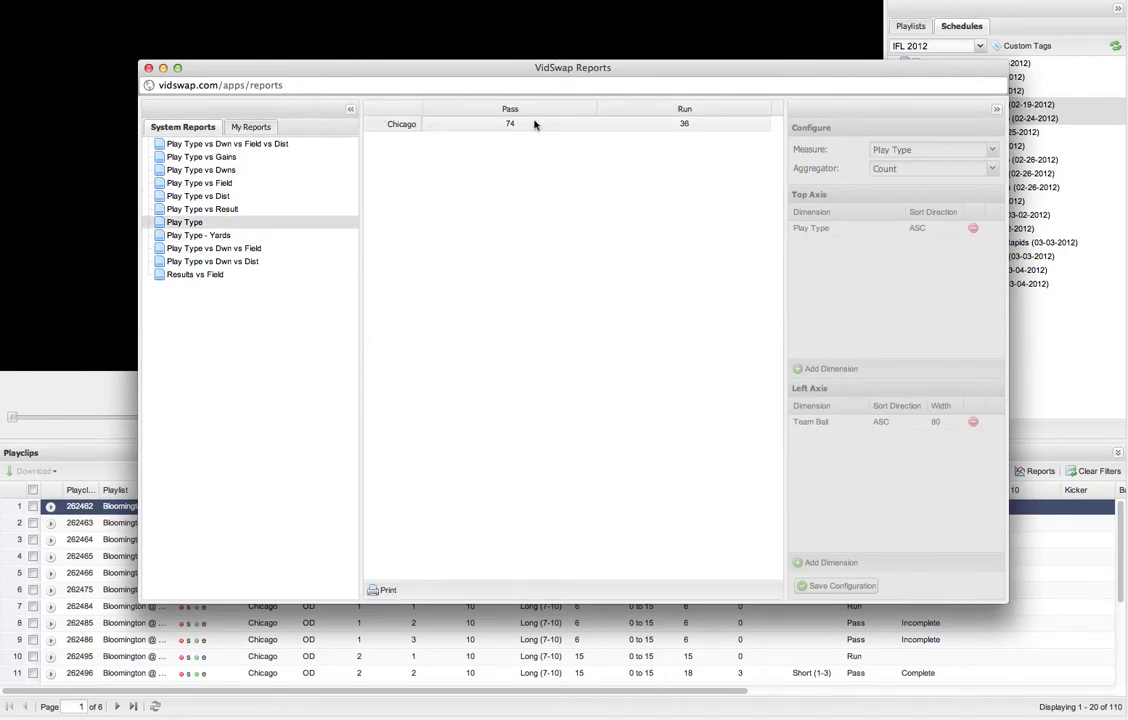
{"action": "left_click", "coordinate": [207, 183]}
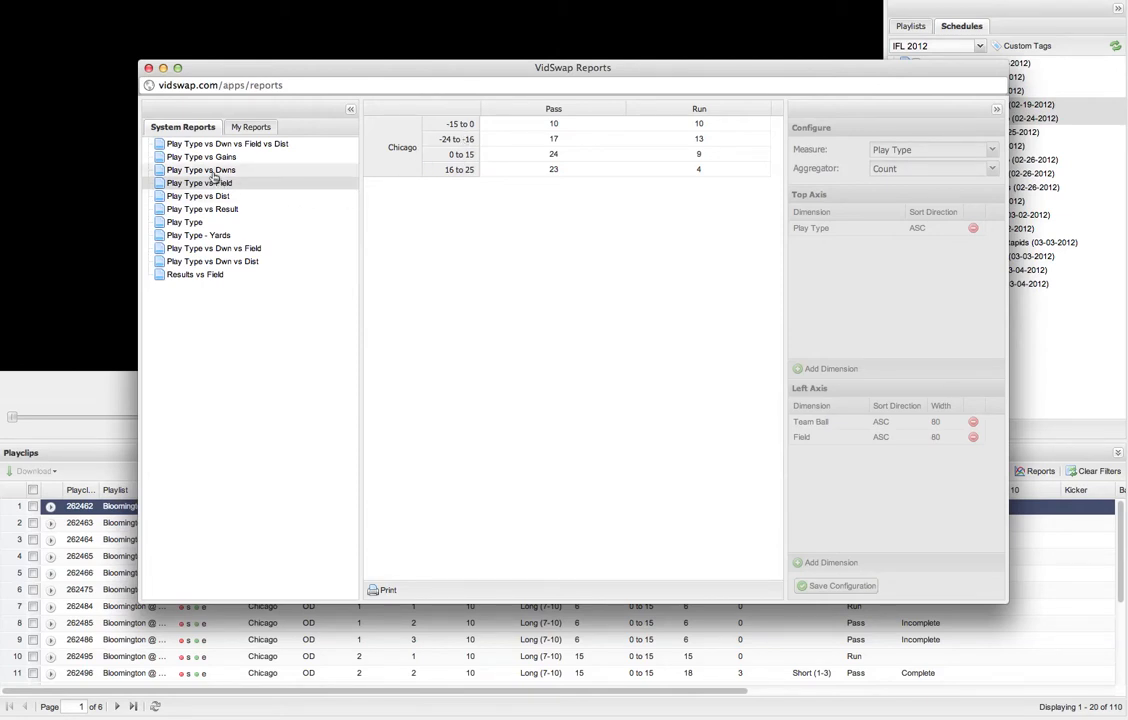
{"action": "left_click", "coordinate": [210, 160]}
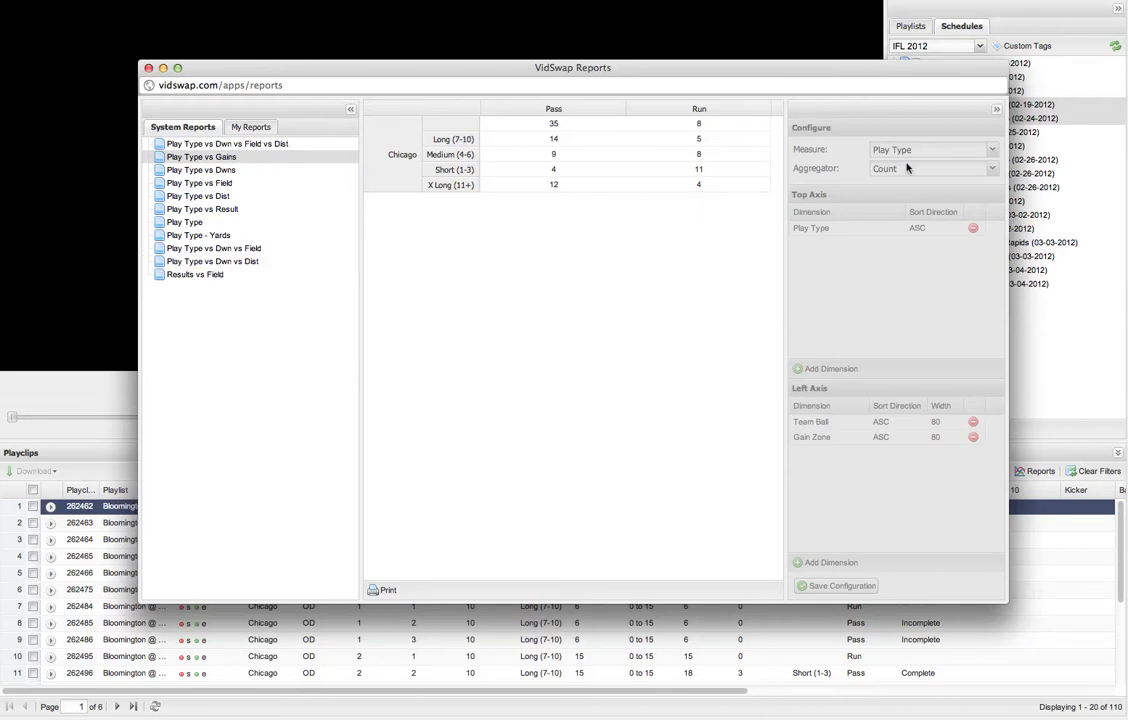
Step: Create a new personal report named "Play Type vs Field"
{"action": "left_click", "coordinate": [250, 128]}
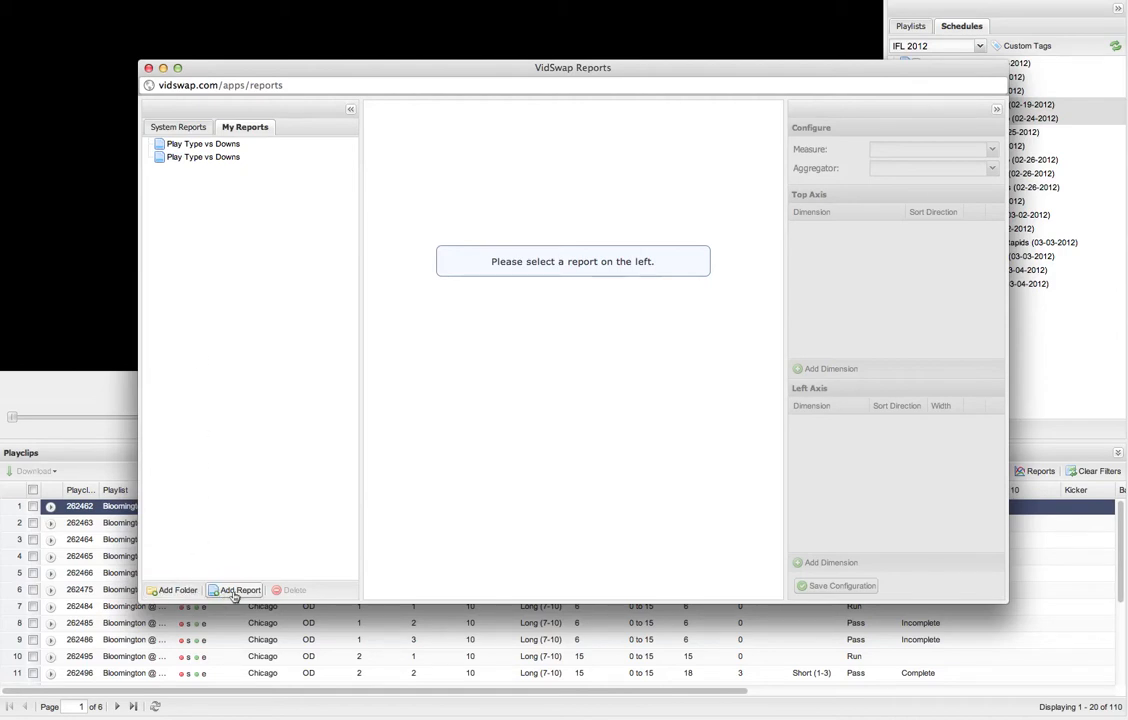
{"action": "left_click", "coordinate": [236, 590]}
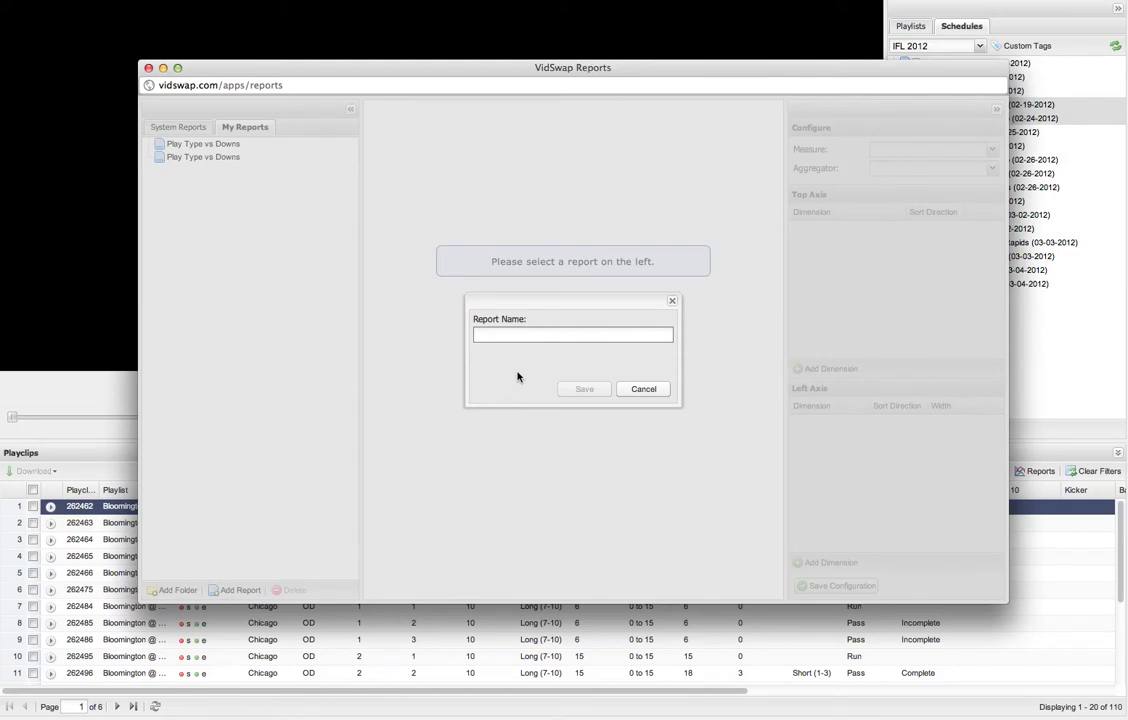
{"action": "type", "text": "Play Type vs Field"}
{"action": "left_click", "coordinate": [568, 389]}
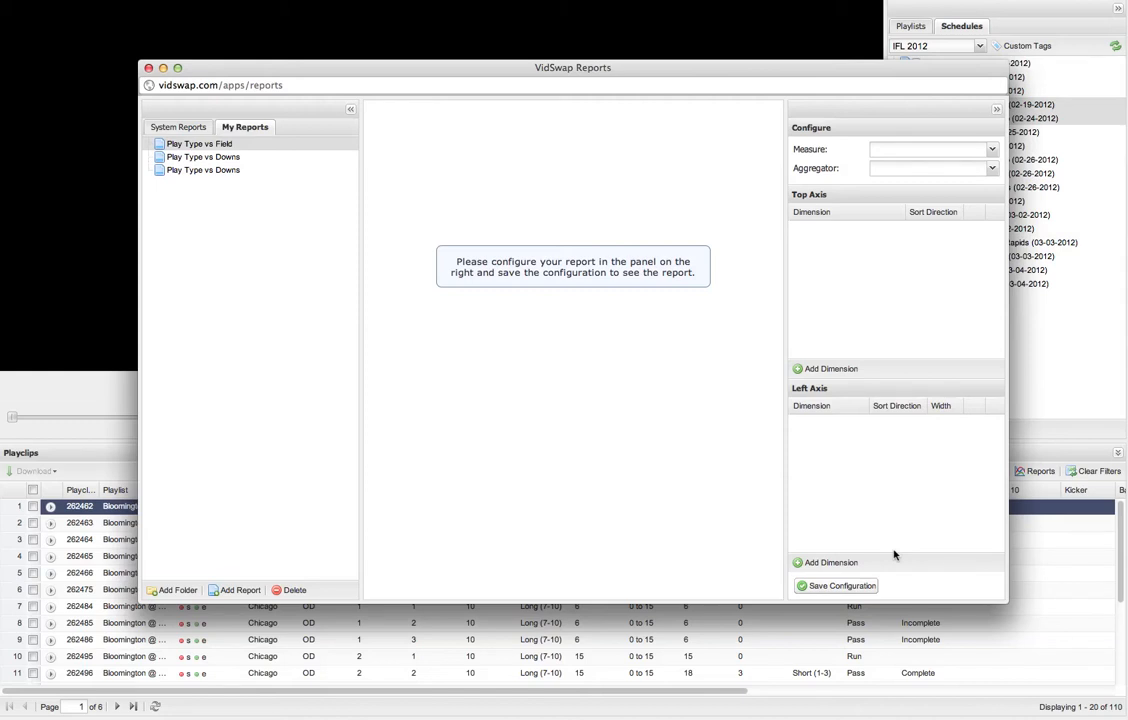
Step: Set the Play Type vs Field report's measure to Play Type and its aggregator to Count
{"action": "left_click", "coordinate": [919, 153]}
{"action": "scroll", "coordinate": [915, 245], "scroll_direction": "down", "scroll_amount": 3}
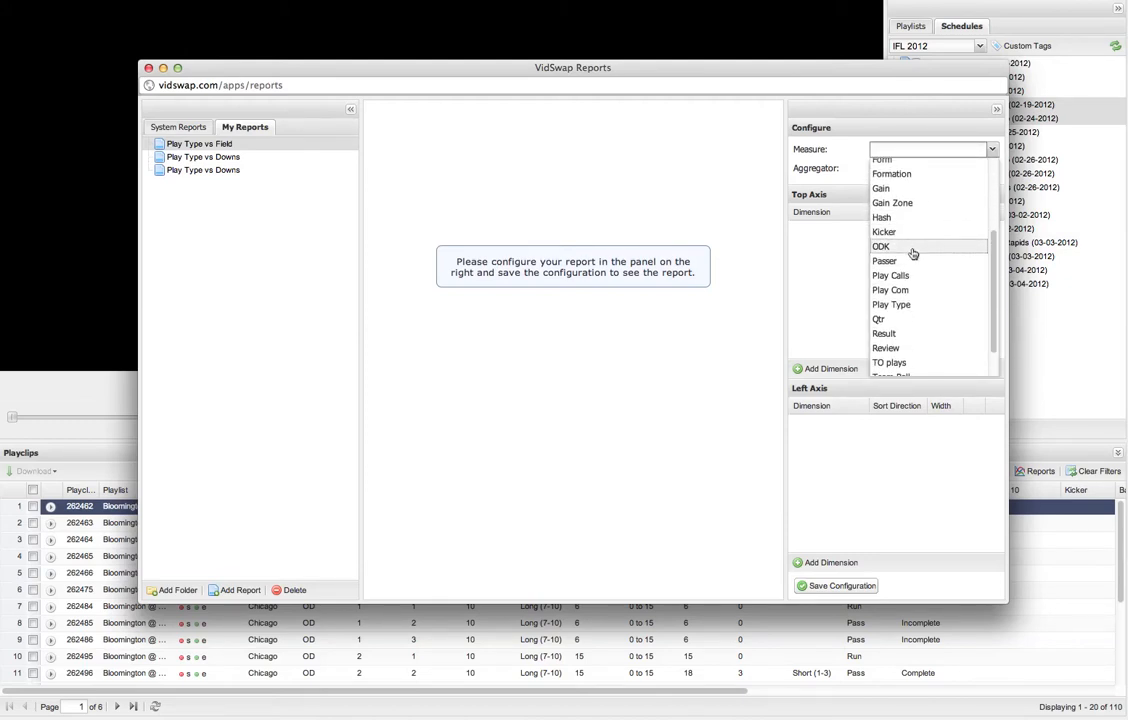
{"action": "left_click", "coordinate": [913, 305]}
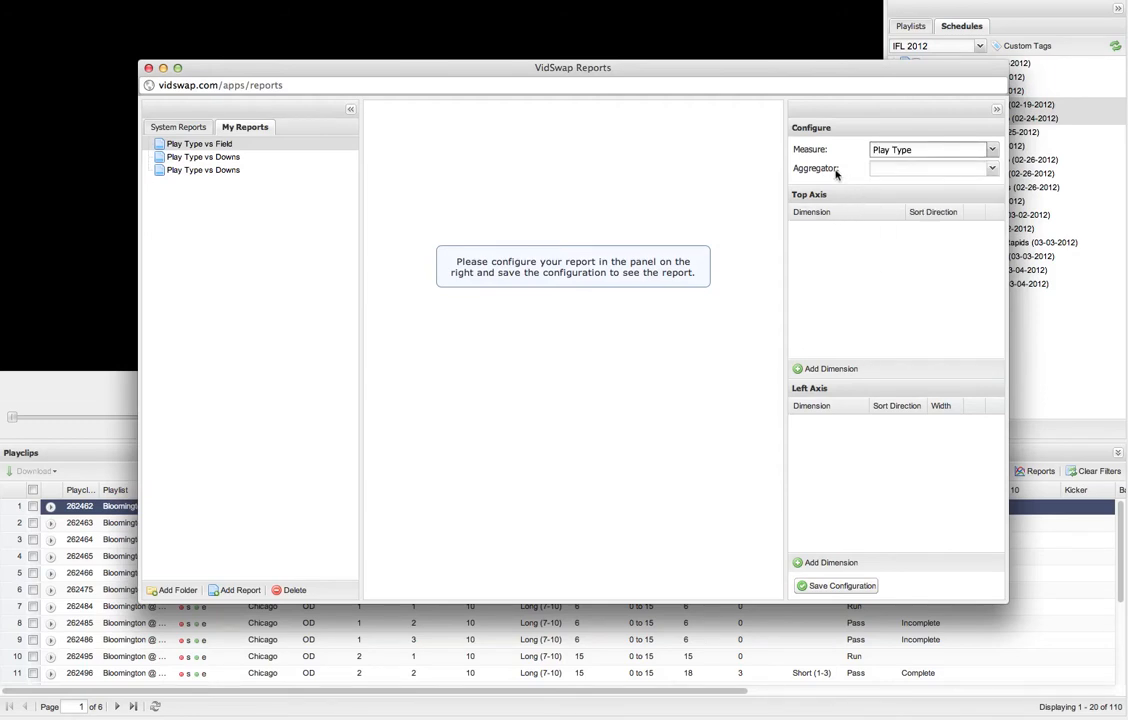
{"action": "left_click", "coordinate": [901, 172]}
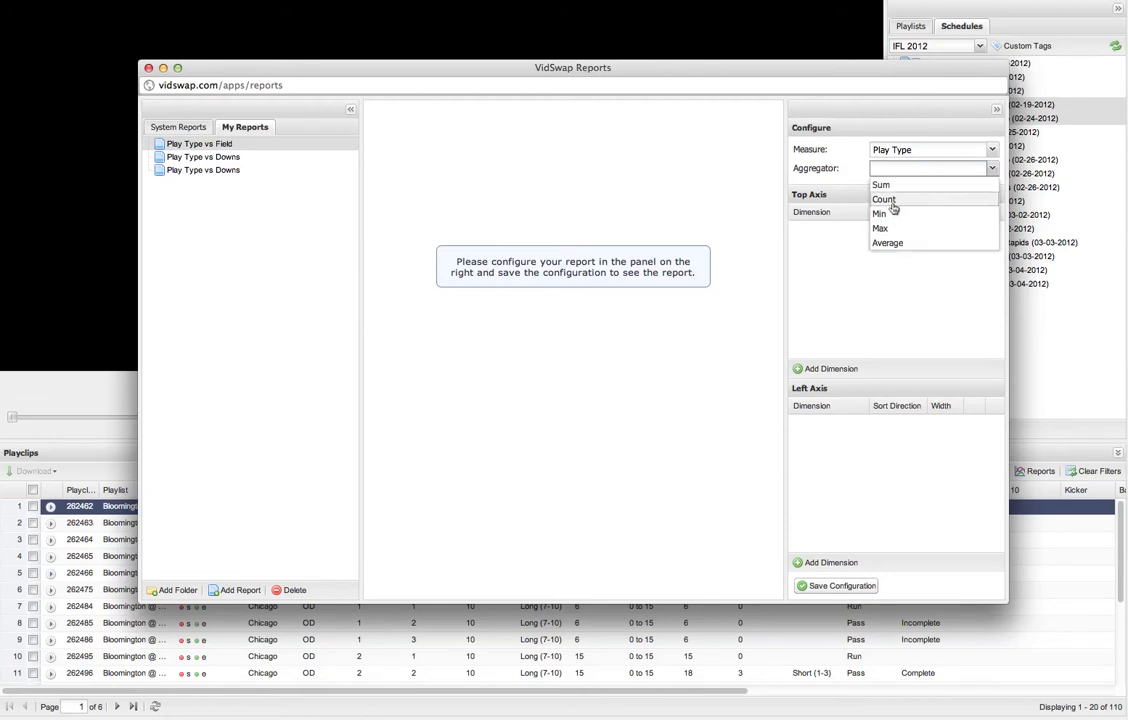
{"action": "left_click", "coordinate": [893, 200]}
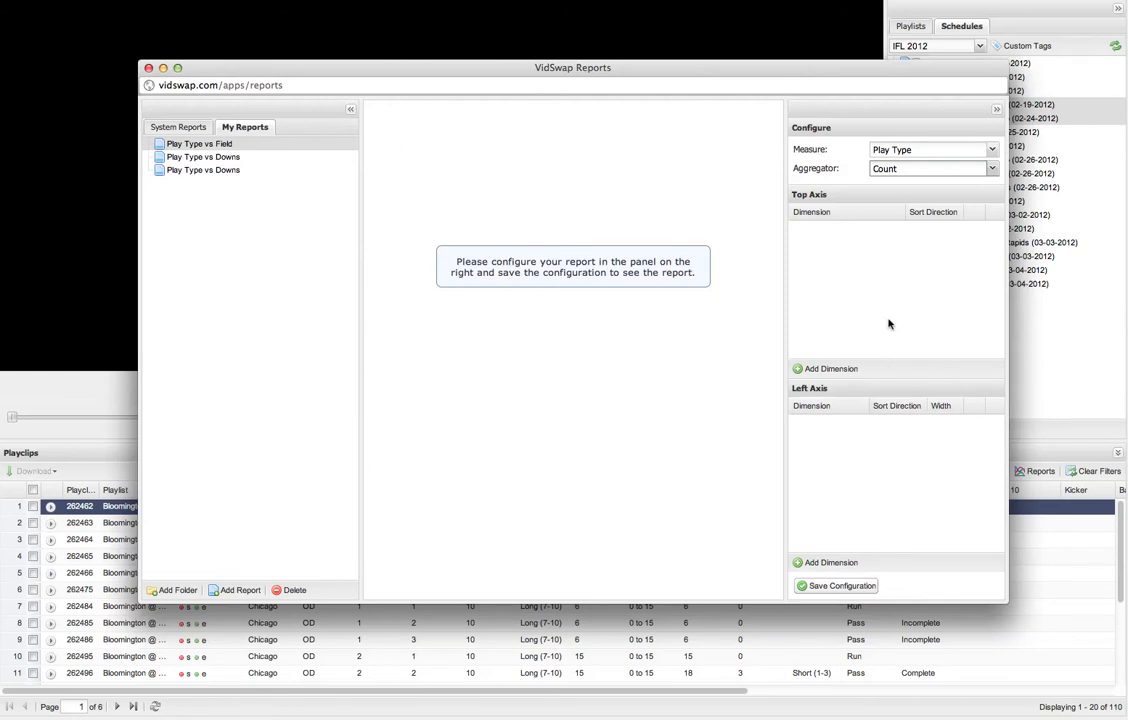
Step: Add Play Type as the dimension on the report's top axis
{"action": "left_click", "coordinate": [820, 372]}
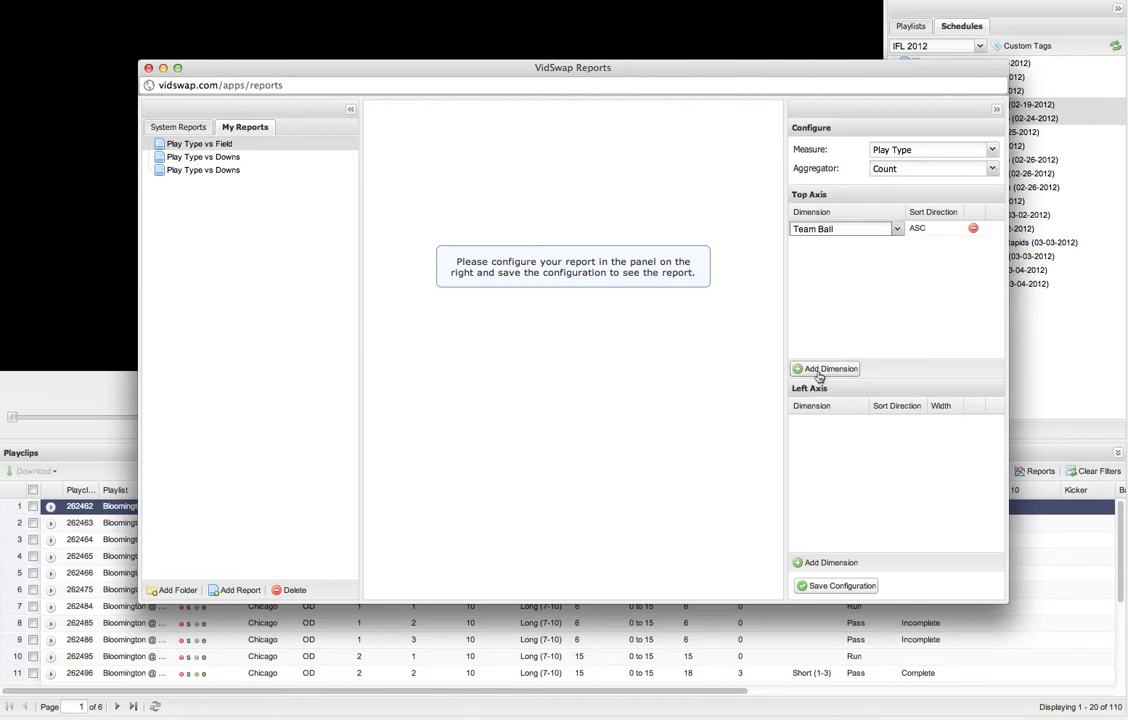
{"action": "left_click", "coordinate": [836, 229]}
{"action": "scroll", "coordinate": [833, 381], "scroll_direction": "down", "scroll_amount": 2}
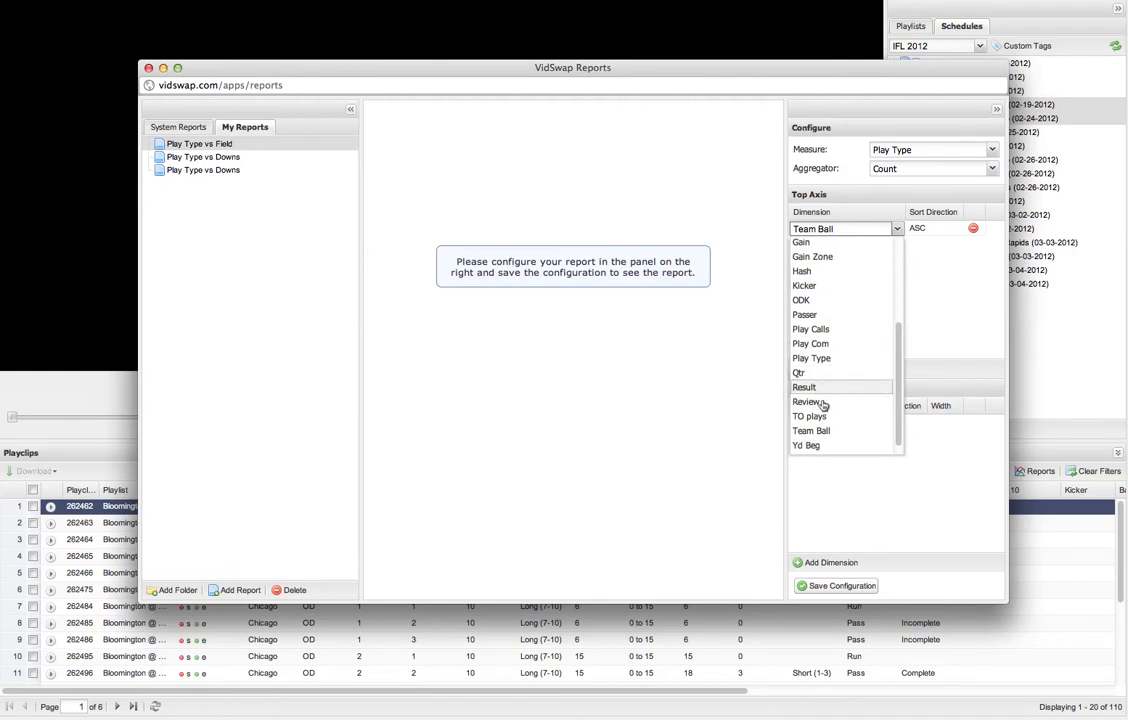
{"action": "left_click", "coordinate": [813, 352]}
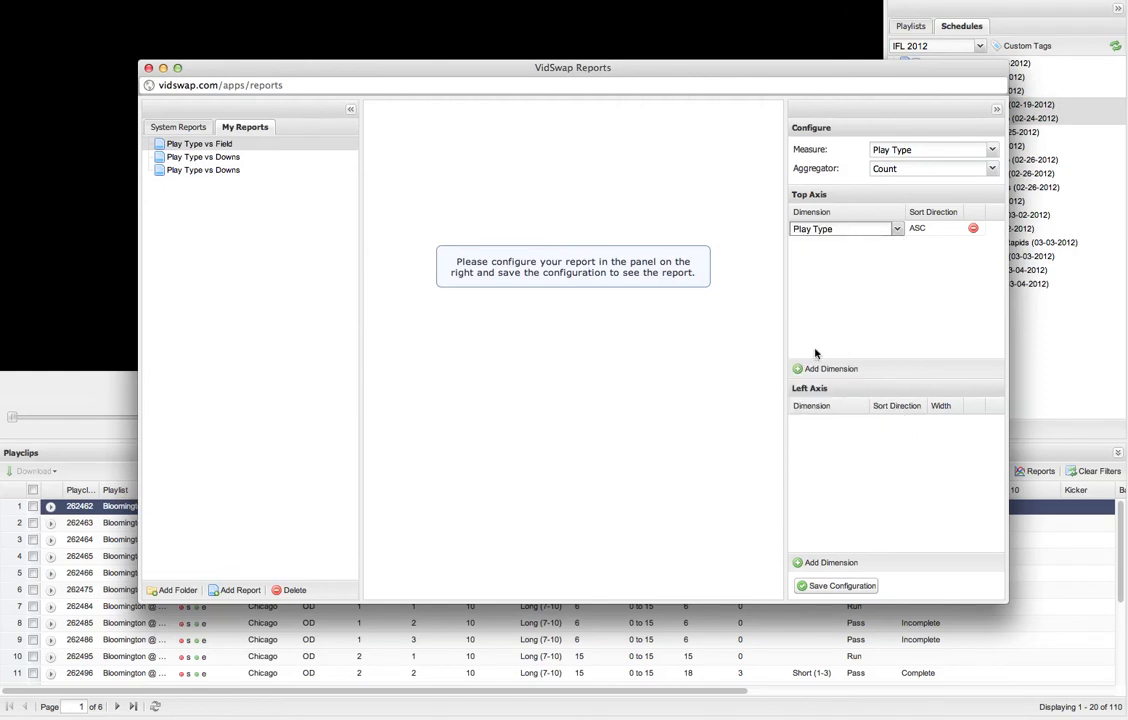
Step: Add two dimensions to the report's left axis, Team Ball first and Field second
{"action": "left_click", "coordinate": [824, 563]}
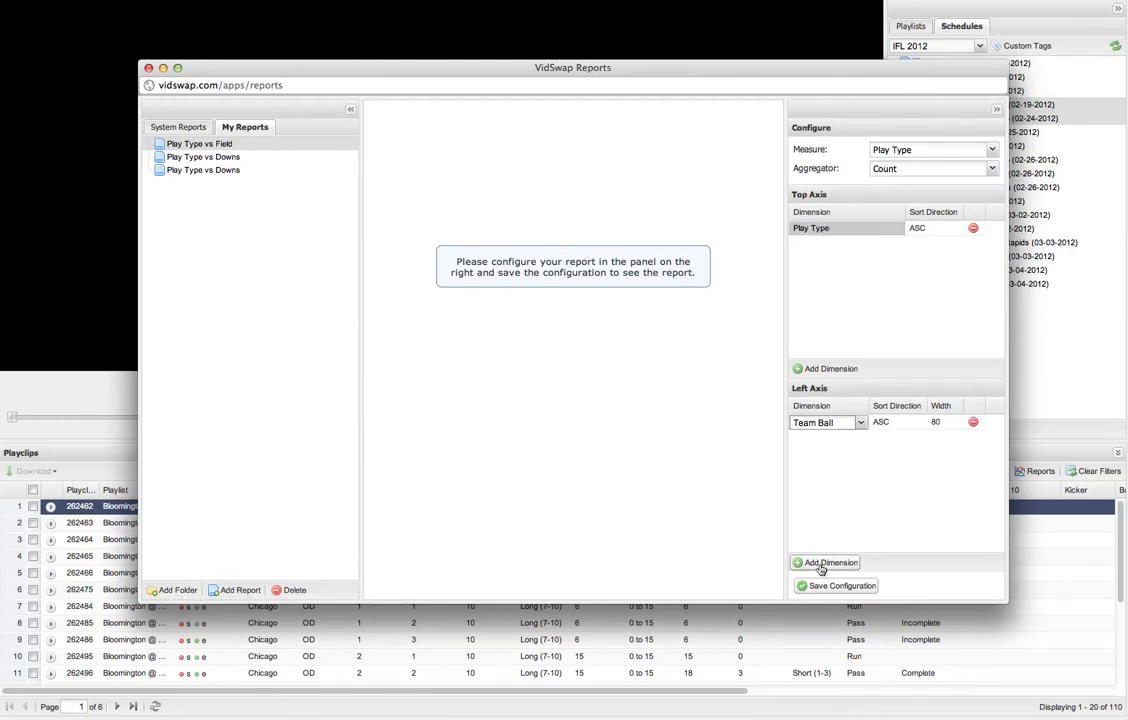
{"action": "left_click", "coordinate": [820, 565]}
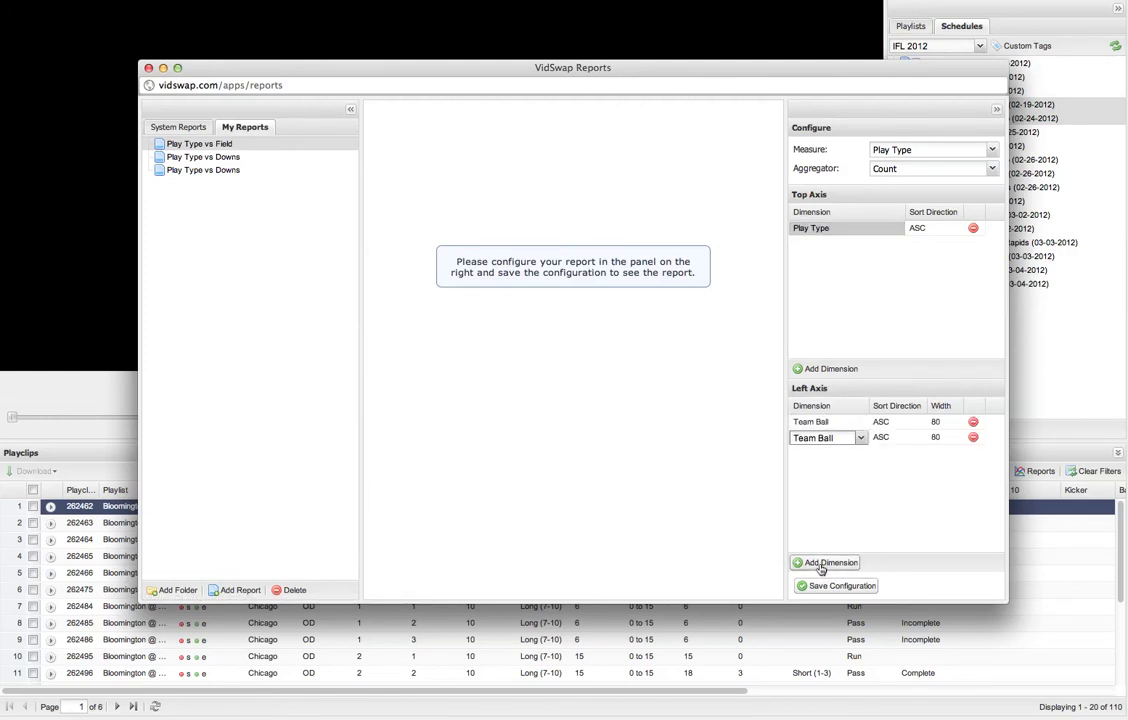
{"action": "left_click", "coordinate": [859, 439]}
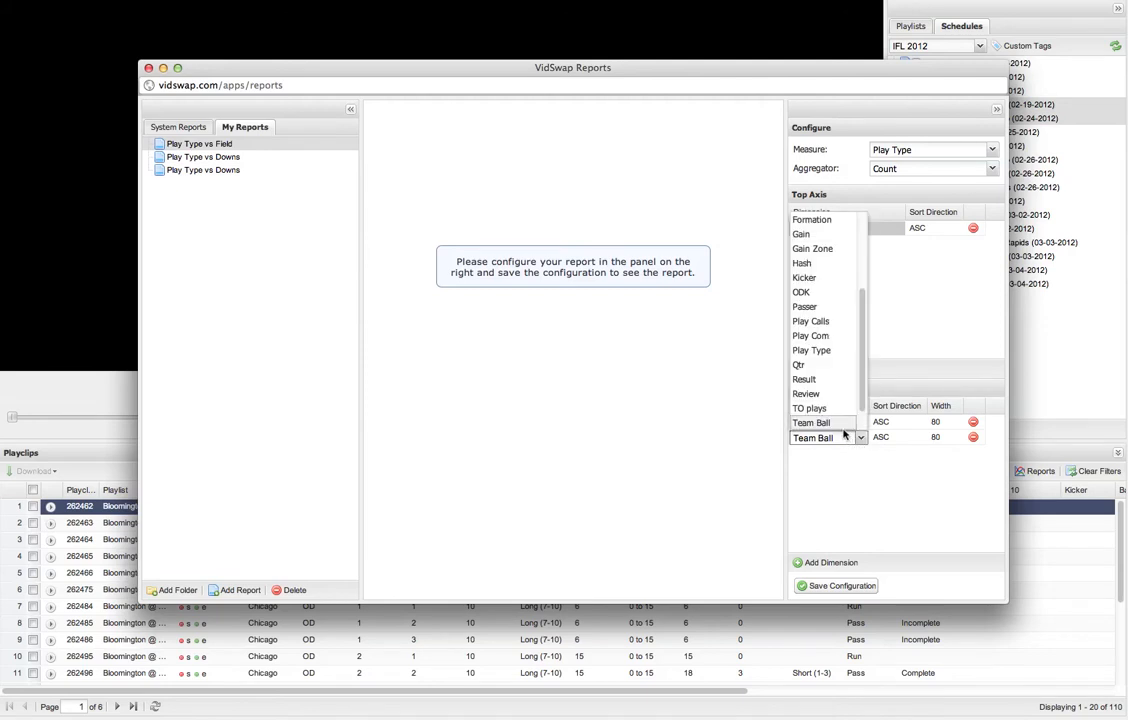
{"action": "scroll", "coordinate": [830, 394], "scroll_direction": "up", "scroll_amount": 3}
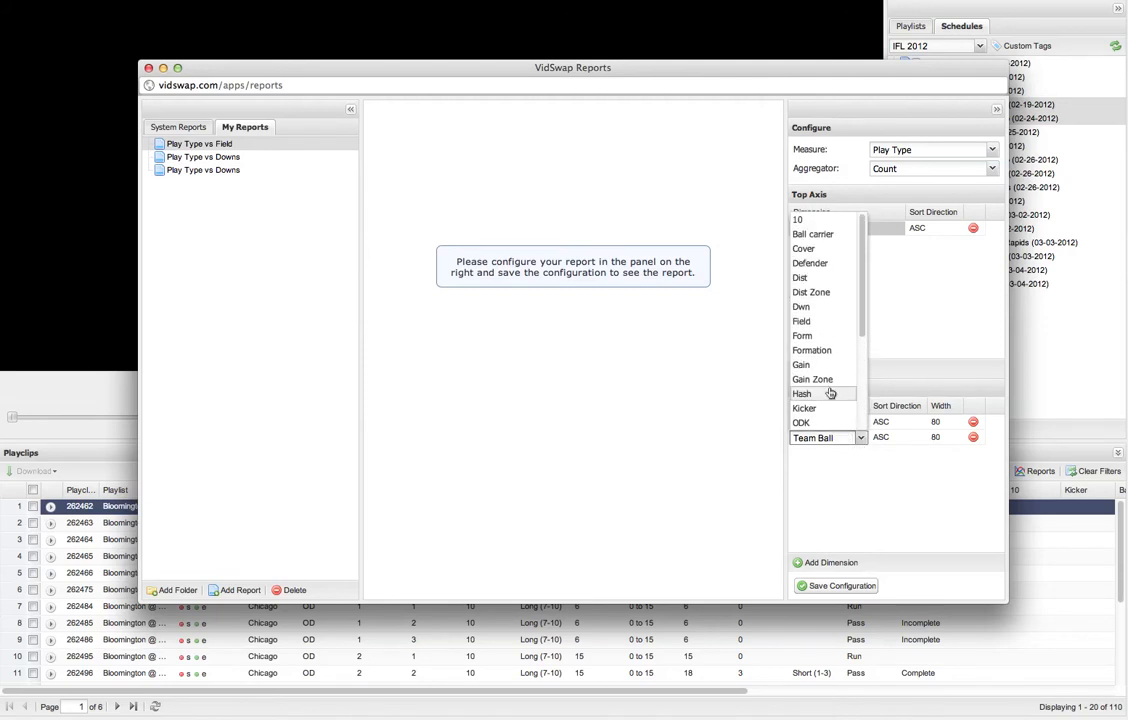
{"action": "left_click", "coordinate": [805, 322]}
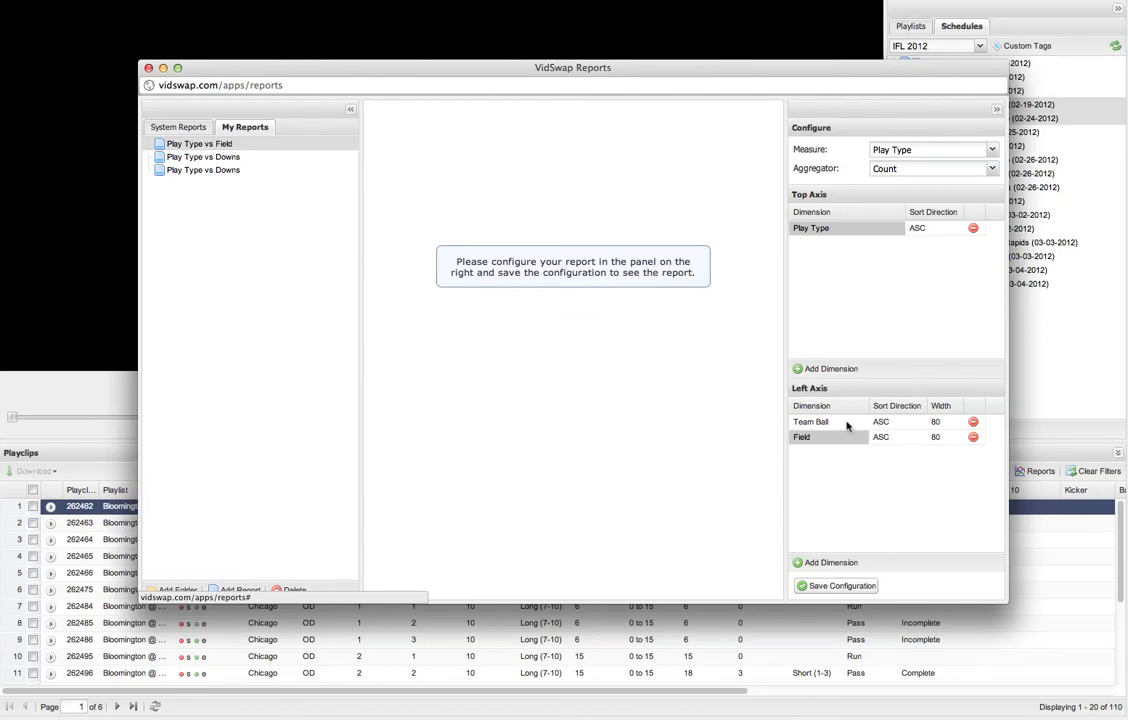
Step: Save the Play Type vs Field configuration to generate the report, and hide the configuration settings to widen the table
{"action": "left_click", "coordinate": [846, 587]}
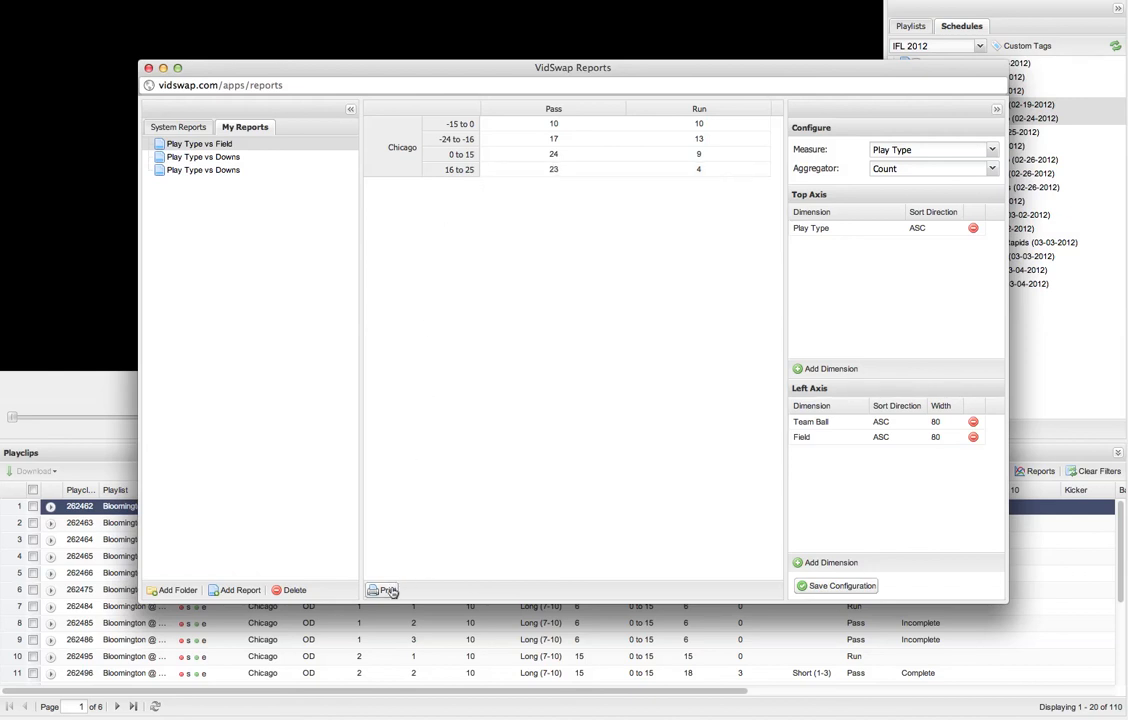
{"action": "left_click", "coordinate": [996, 109]}
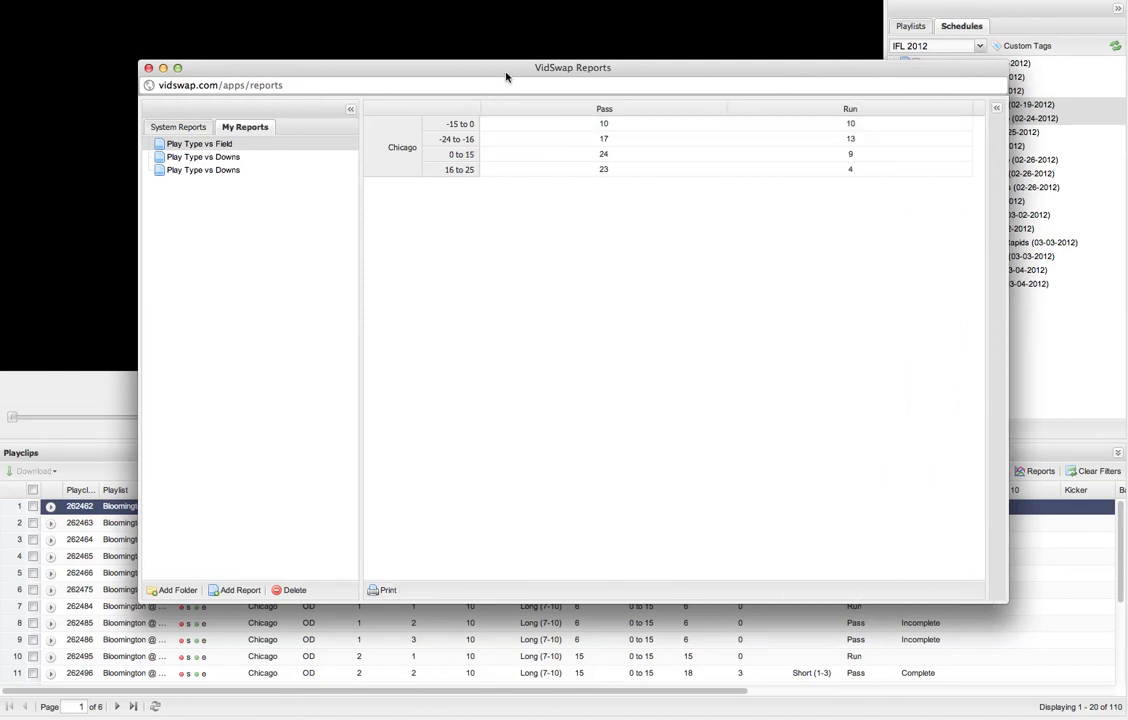
{"action": "mouse_move", "coordinate": [506, 77]}
{"action": "left_mouse_down"}
{"action": "mouse_move", "coordinate": [506, 56]}
{"action": "mouse_move", "coordinate": [507, 76]}
{"action": "left_mouse_up"}
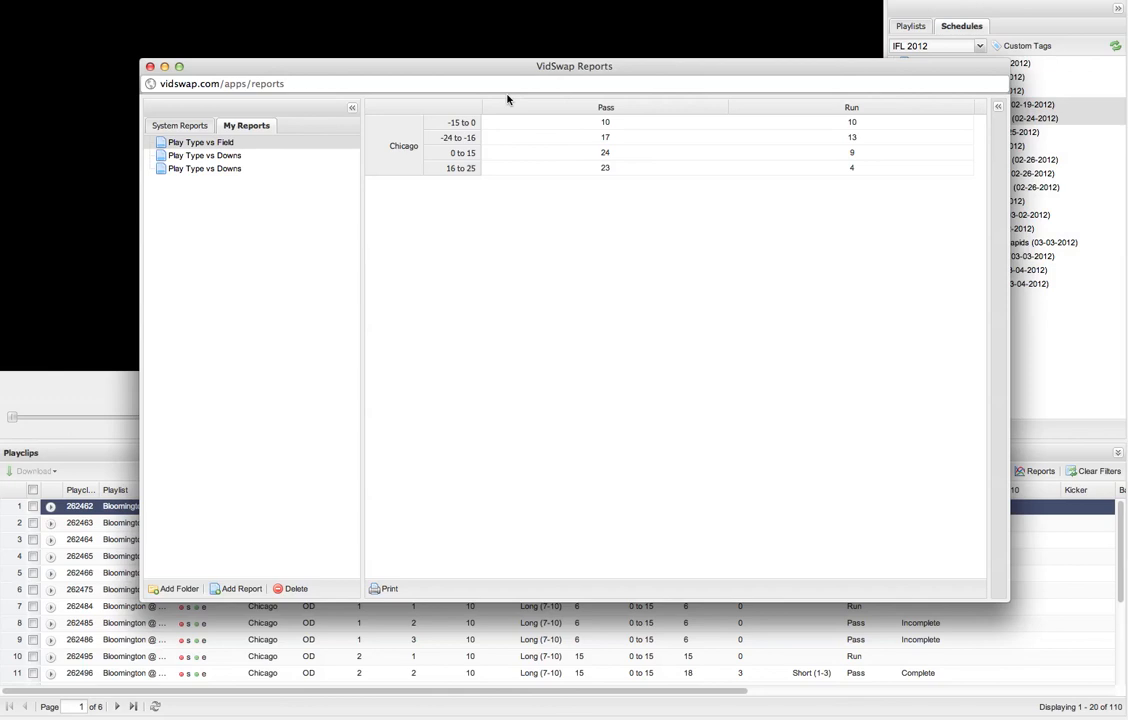